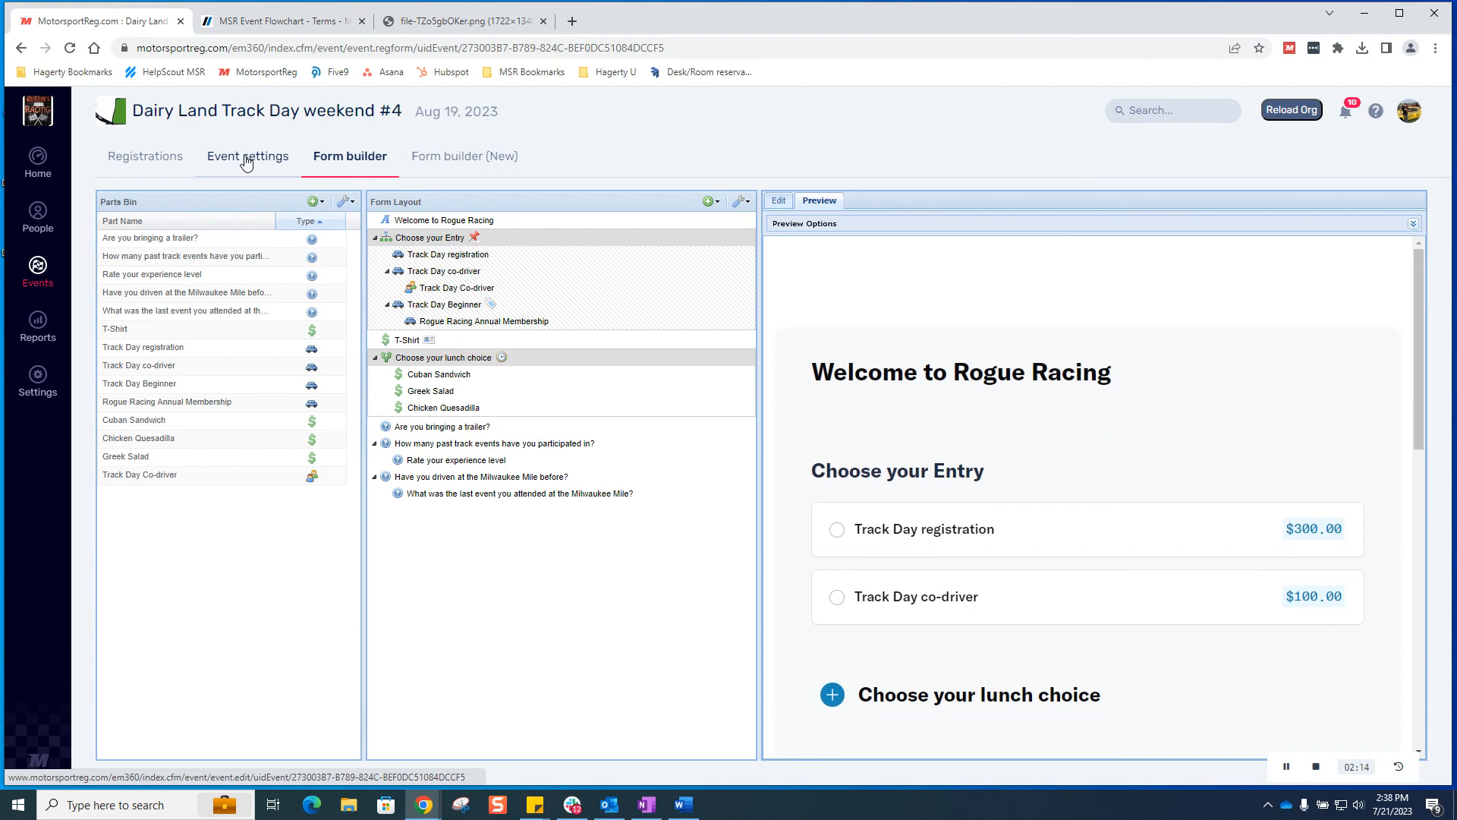
- Open the event's settings and examine the MotorsportReg event format flowchart in the other browser tab
click(247, 162)
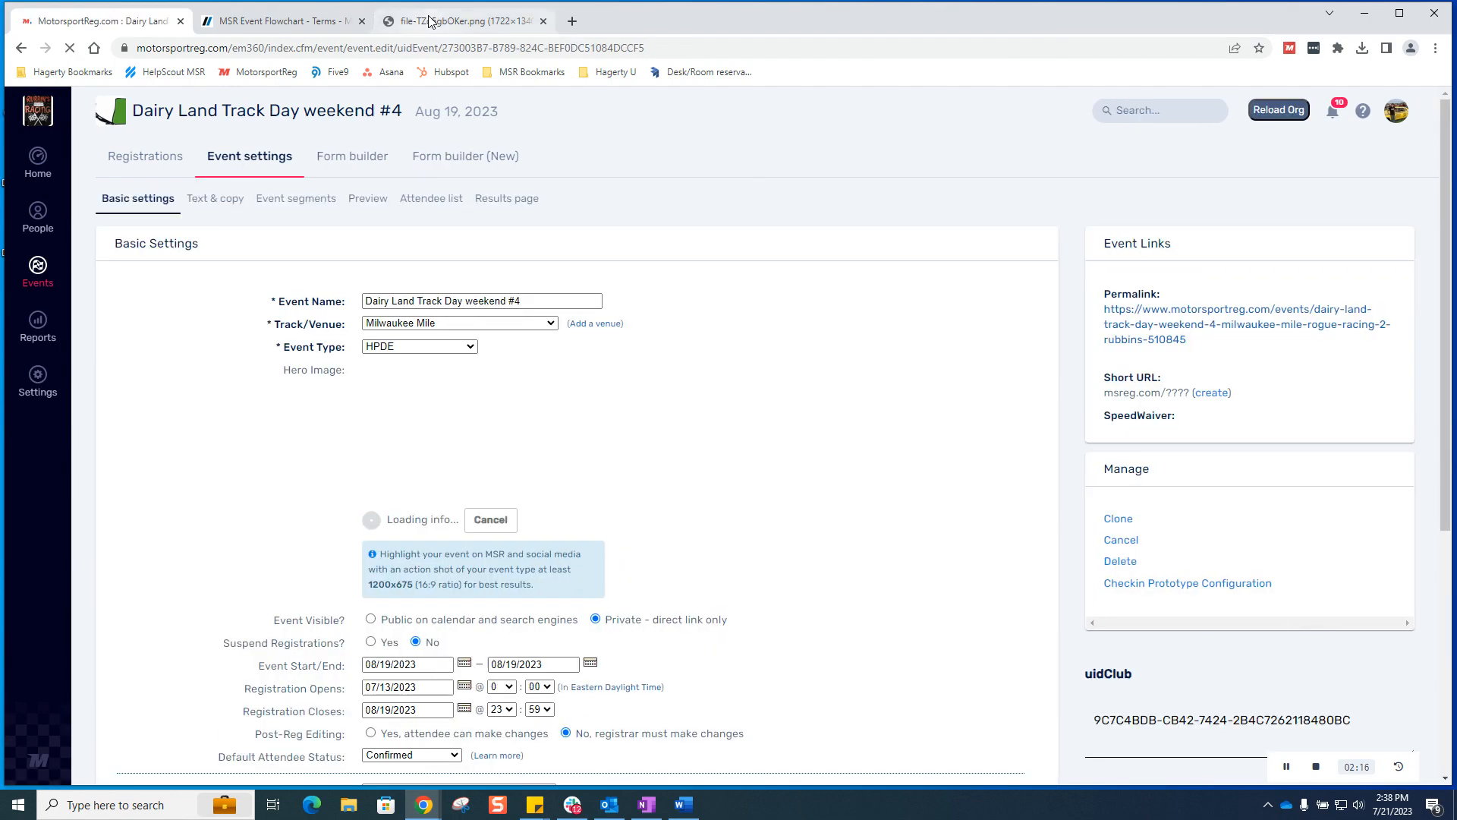
click(440, 20)
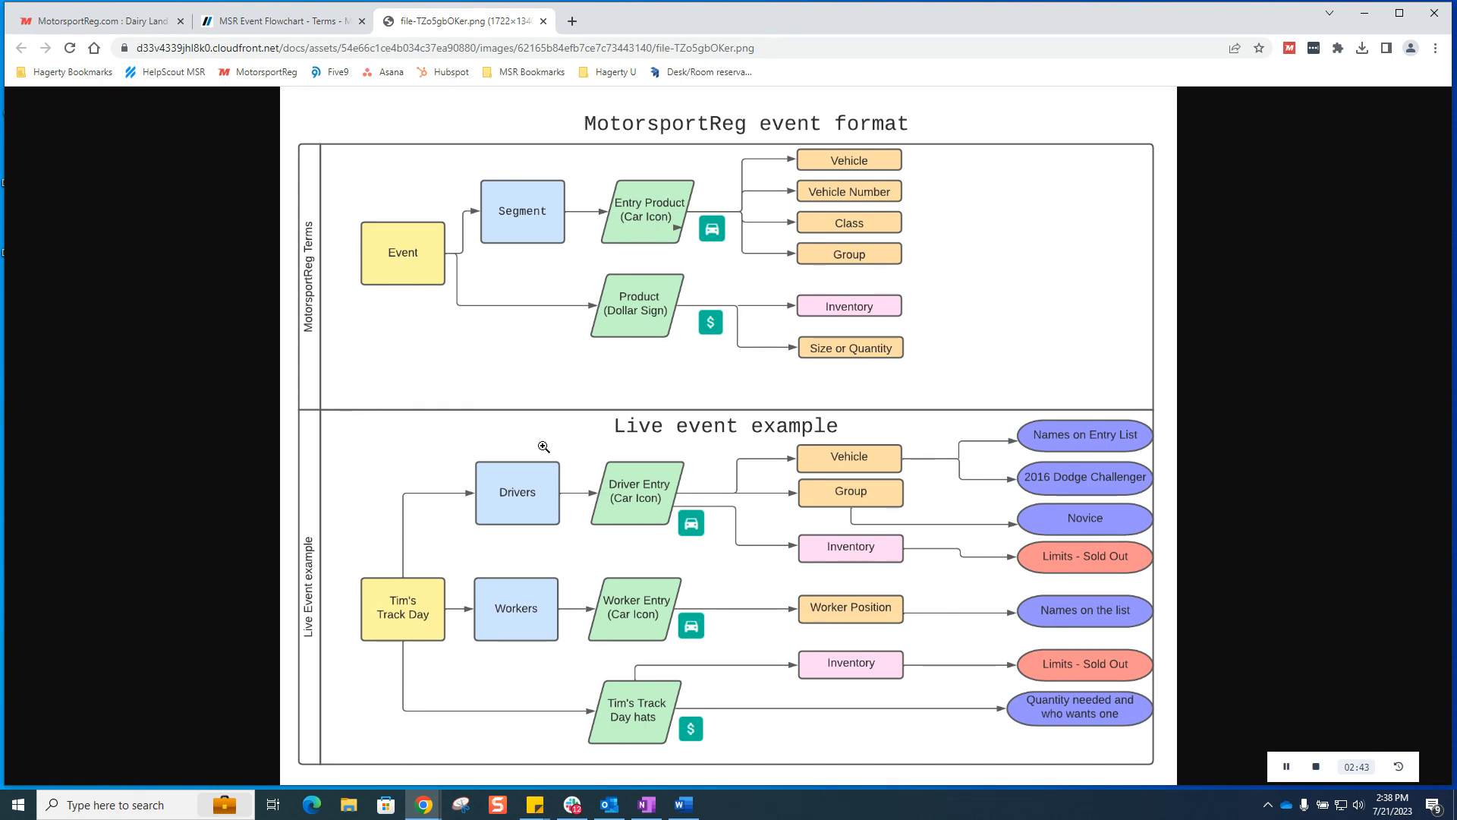
click(140, 22)
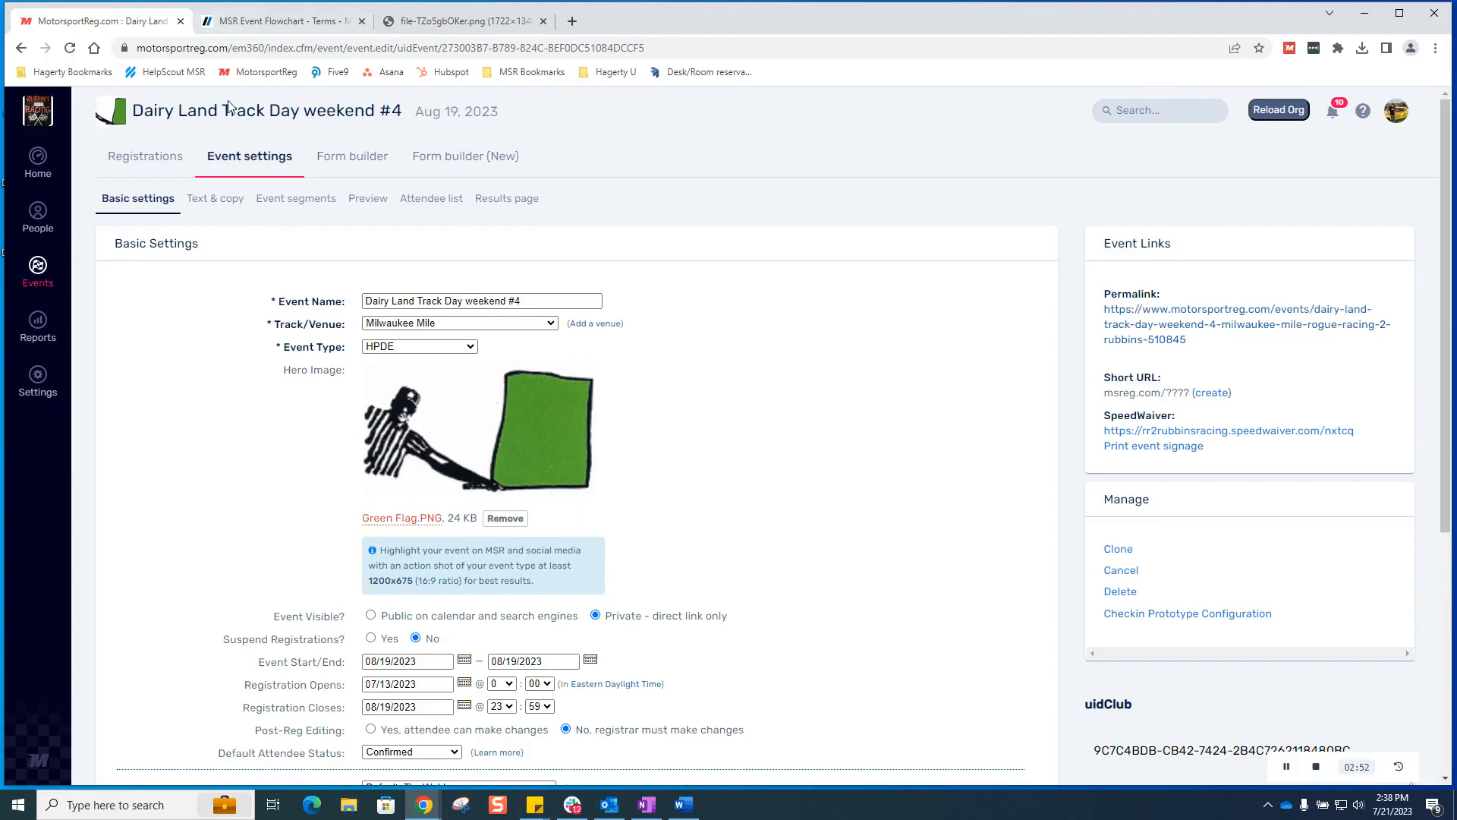
- Review the details of the event's Registration Fee and RR Membership segments
click(296, 212)
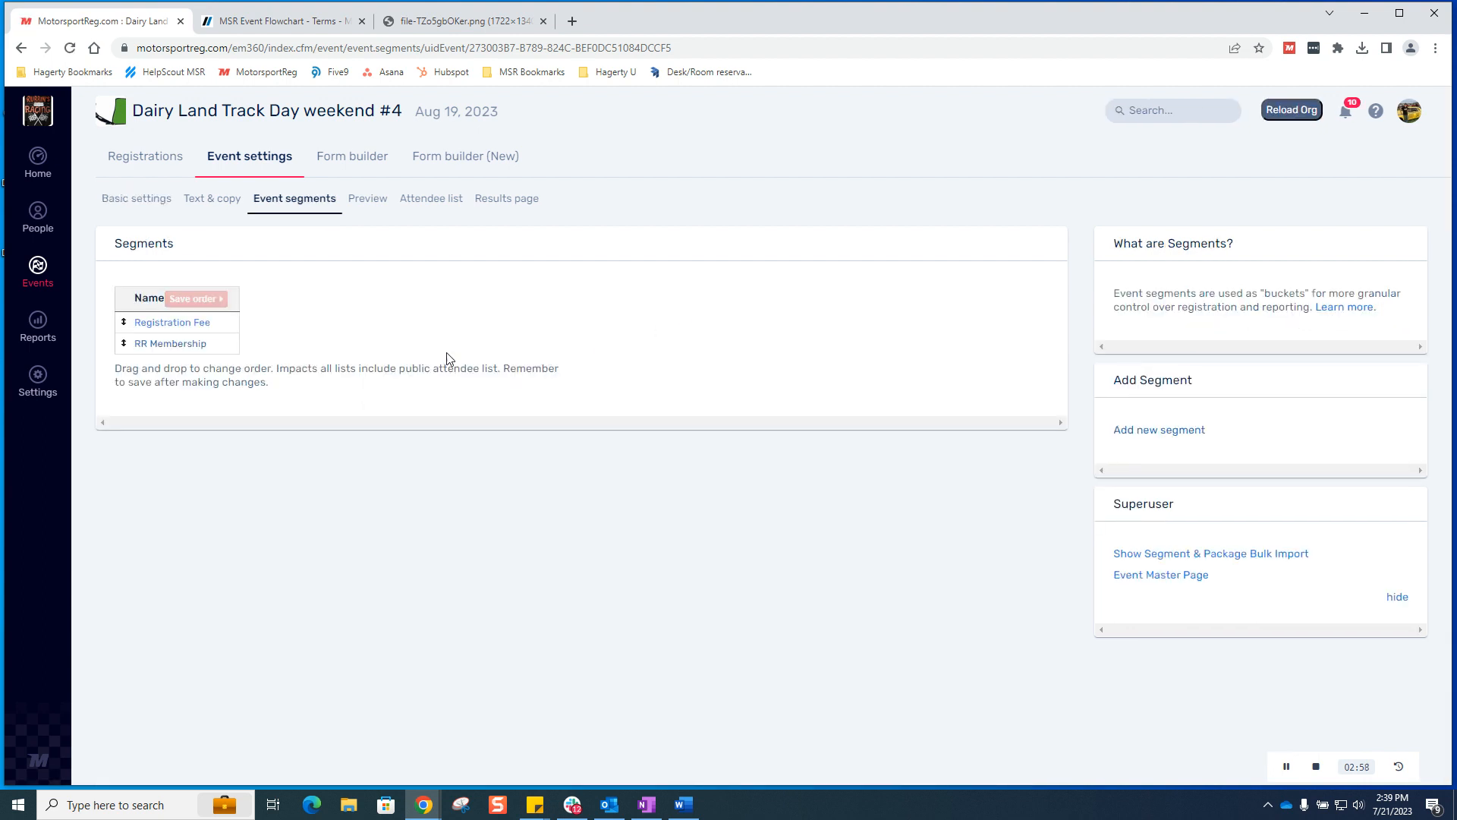
click(196, 325)
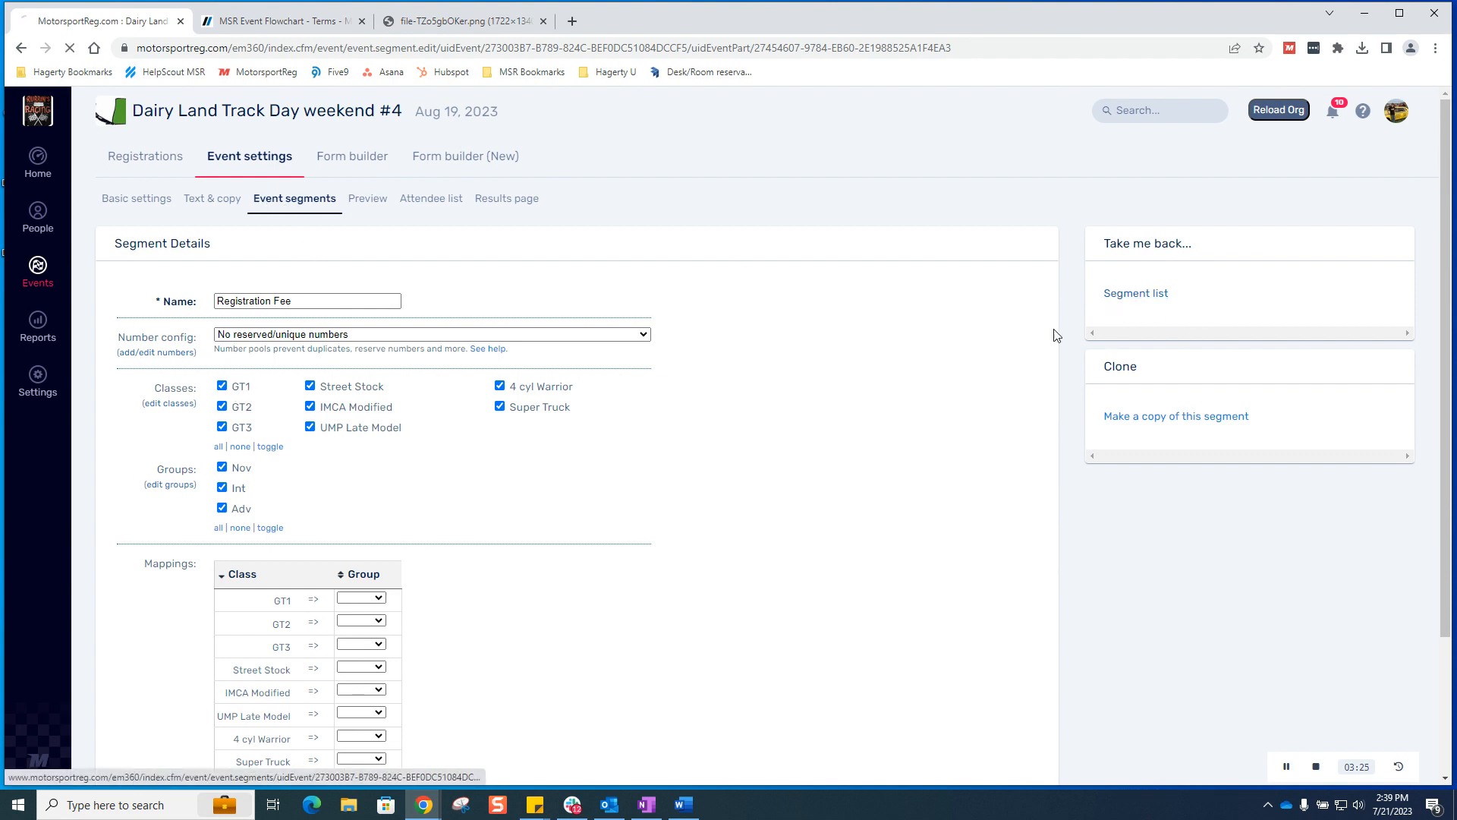
click(1124, 296)
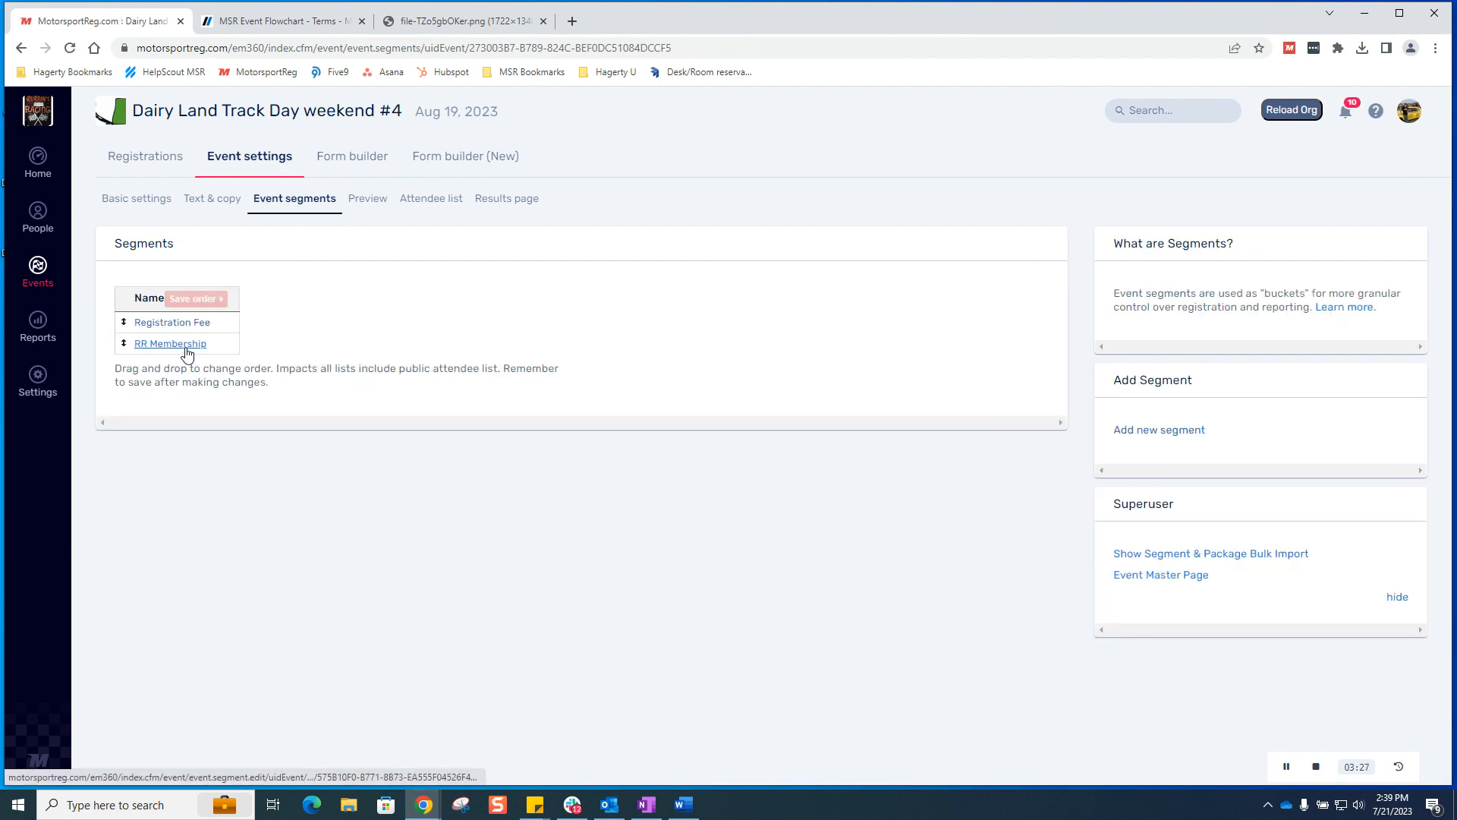
click(179, 345)
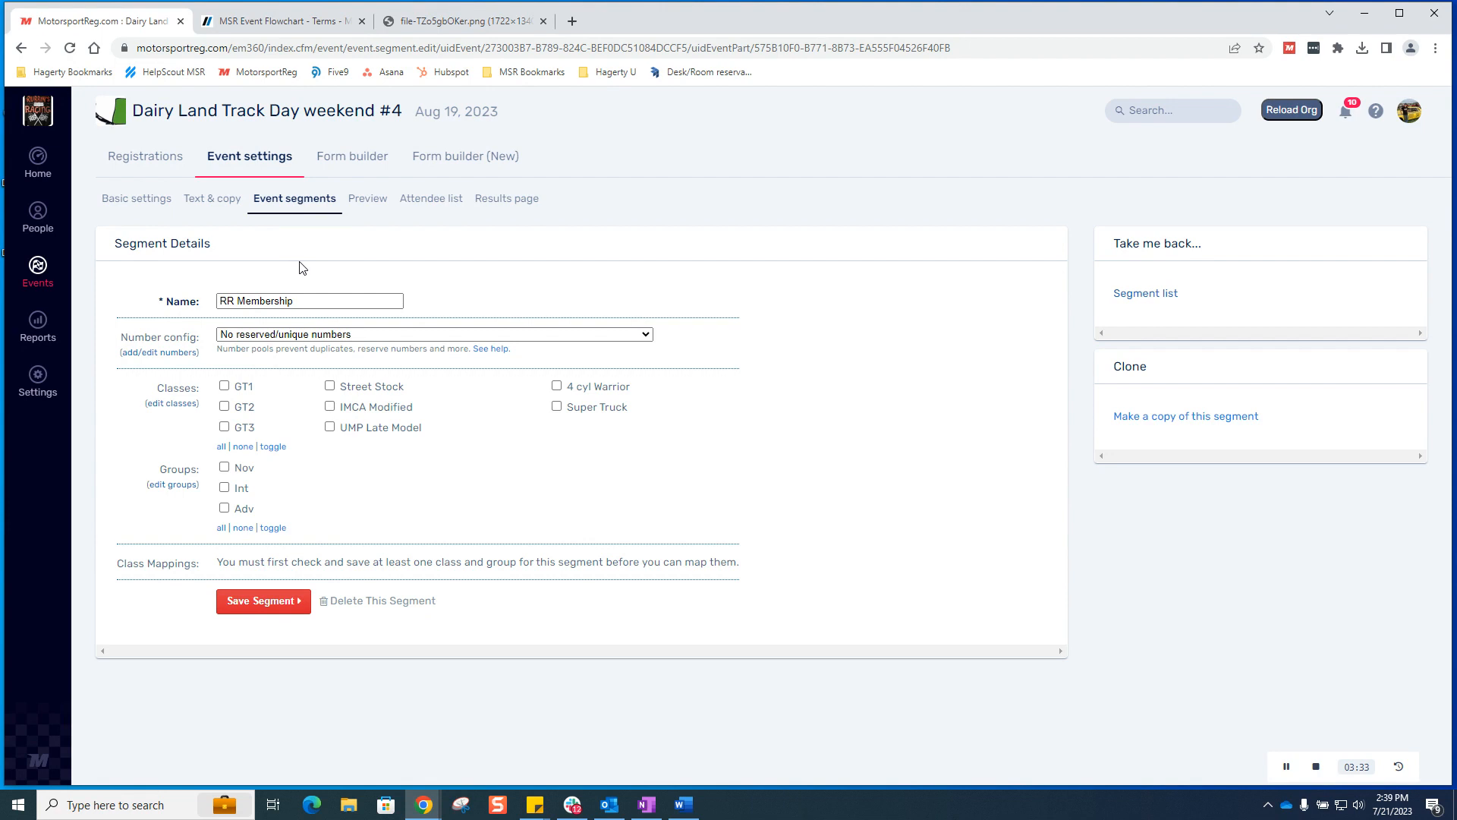
- Open the event's form builder and check which kinds of parts can be added to the Parts Bin
click(337, 165)
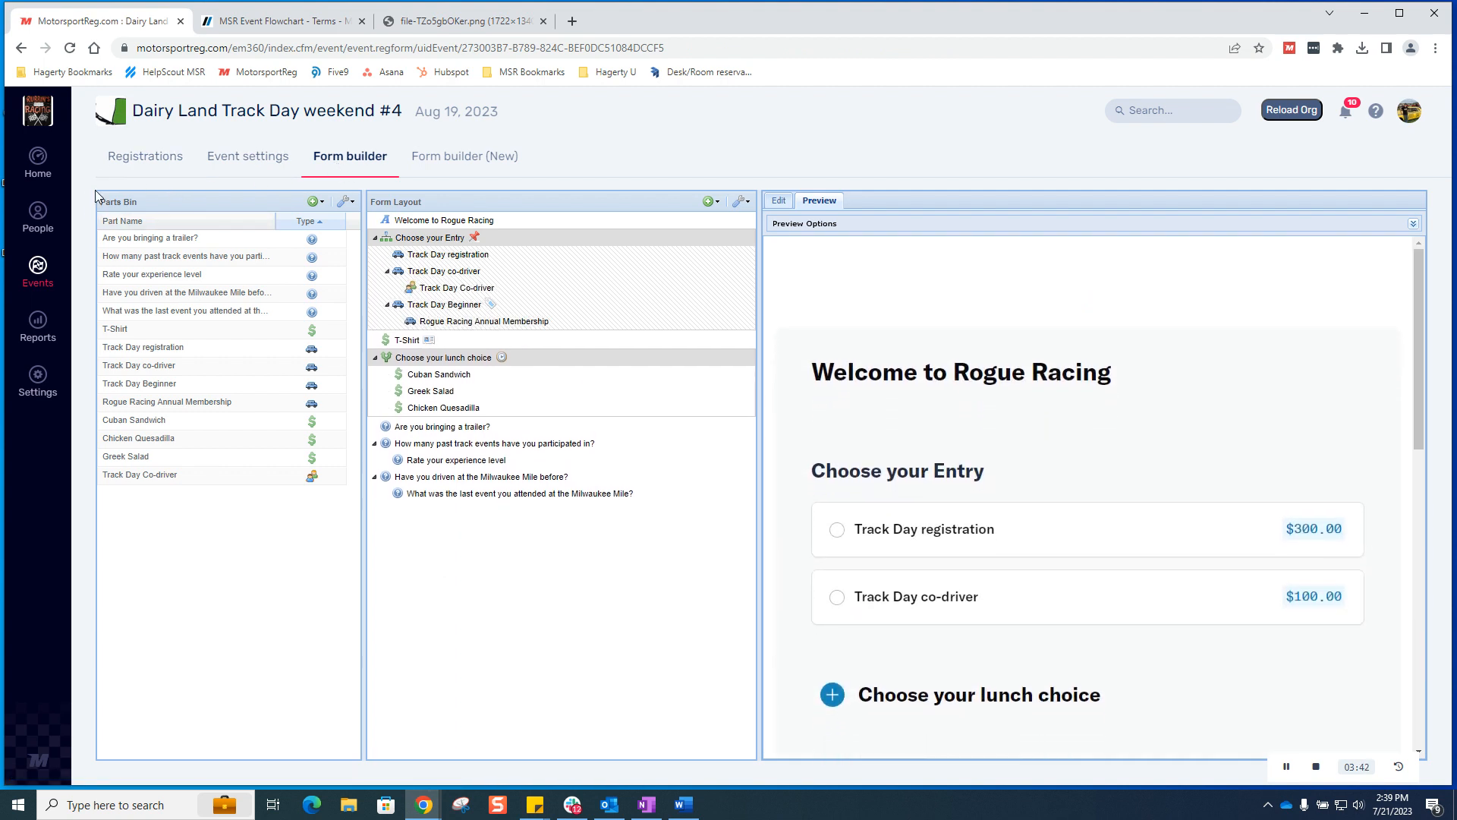
click(315, 201)
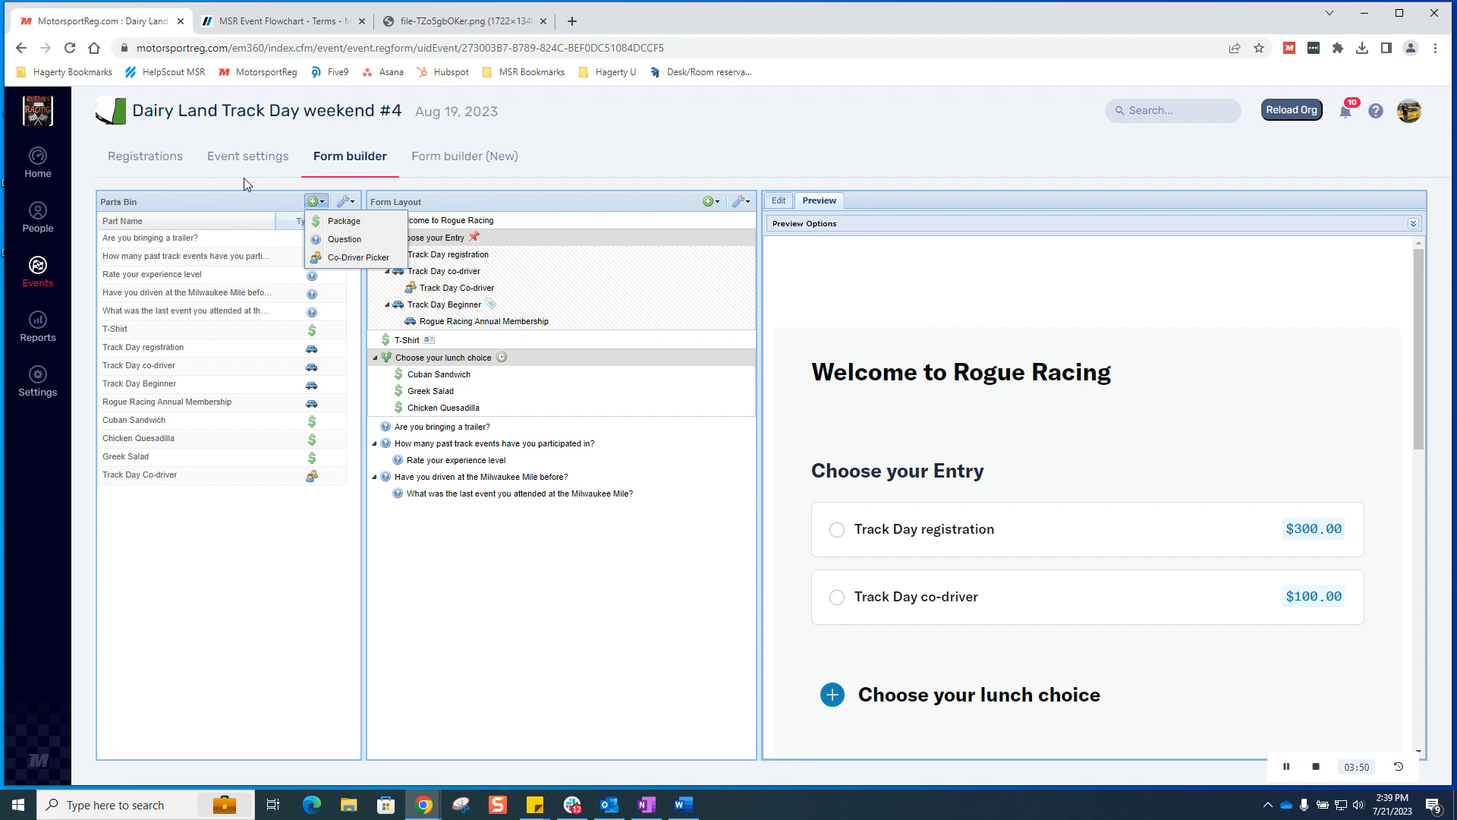
click(285, 506)
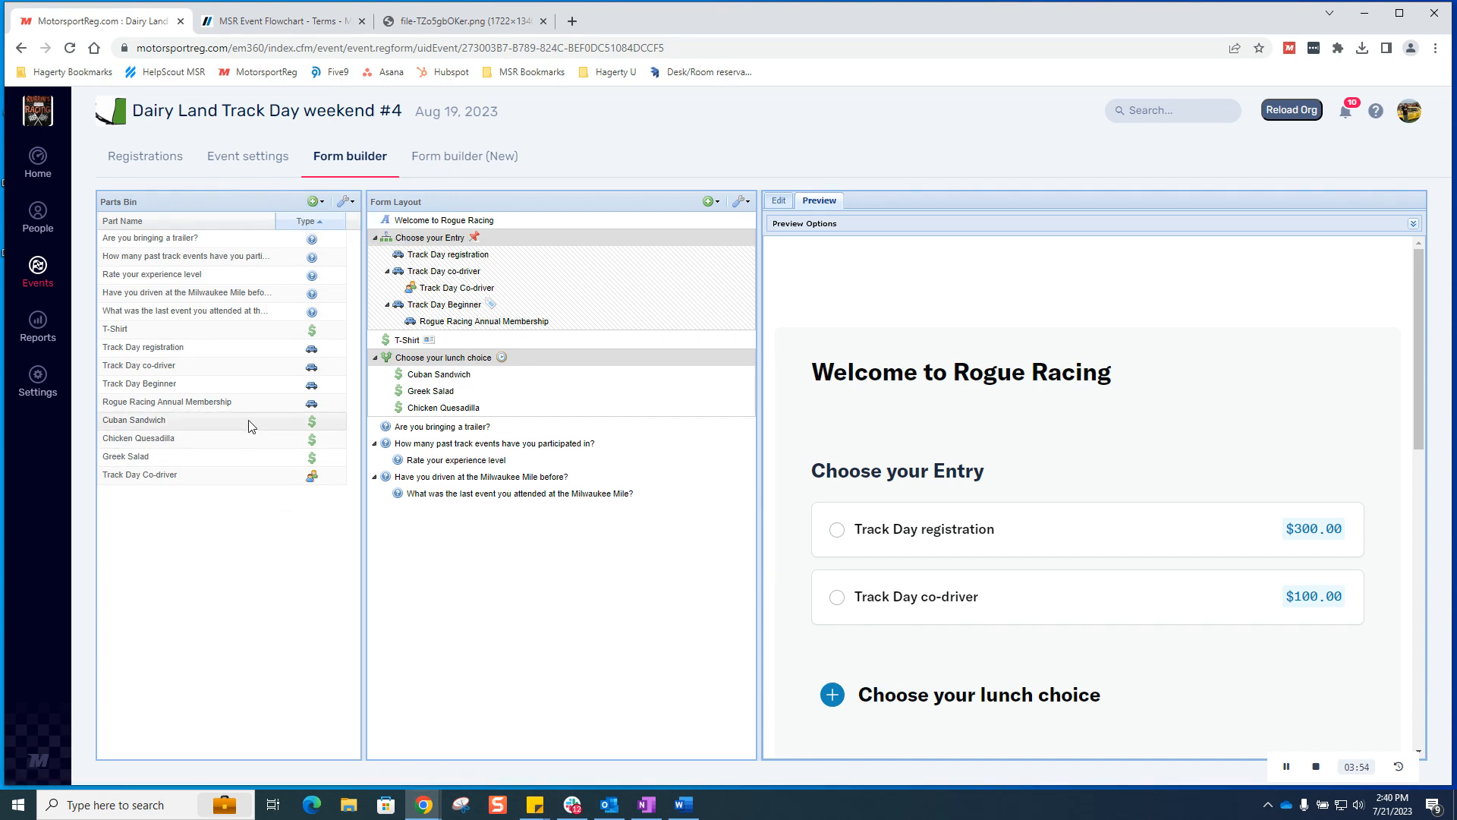
- Clone the Cuban Sandwich package in the Parts Bin
click(320, 429)
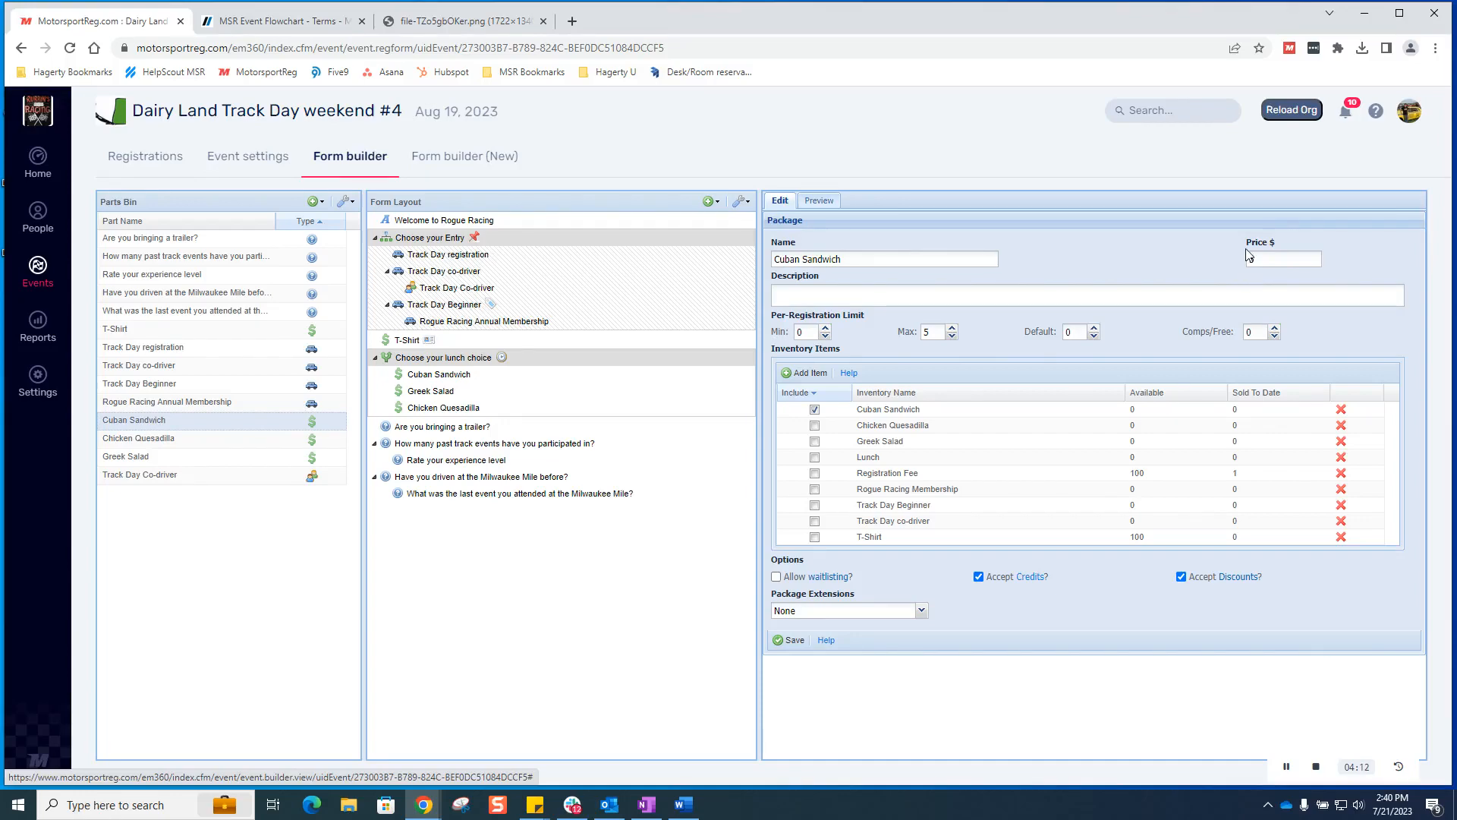
right_click(220, 417)
click(240, 428)
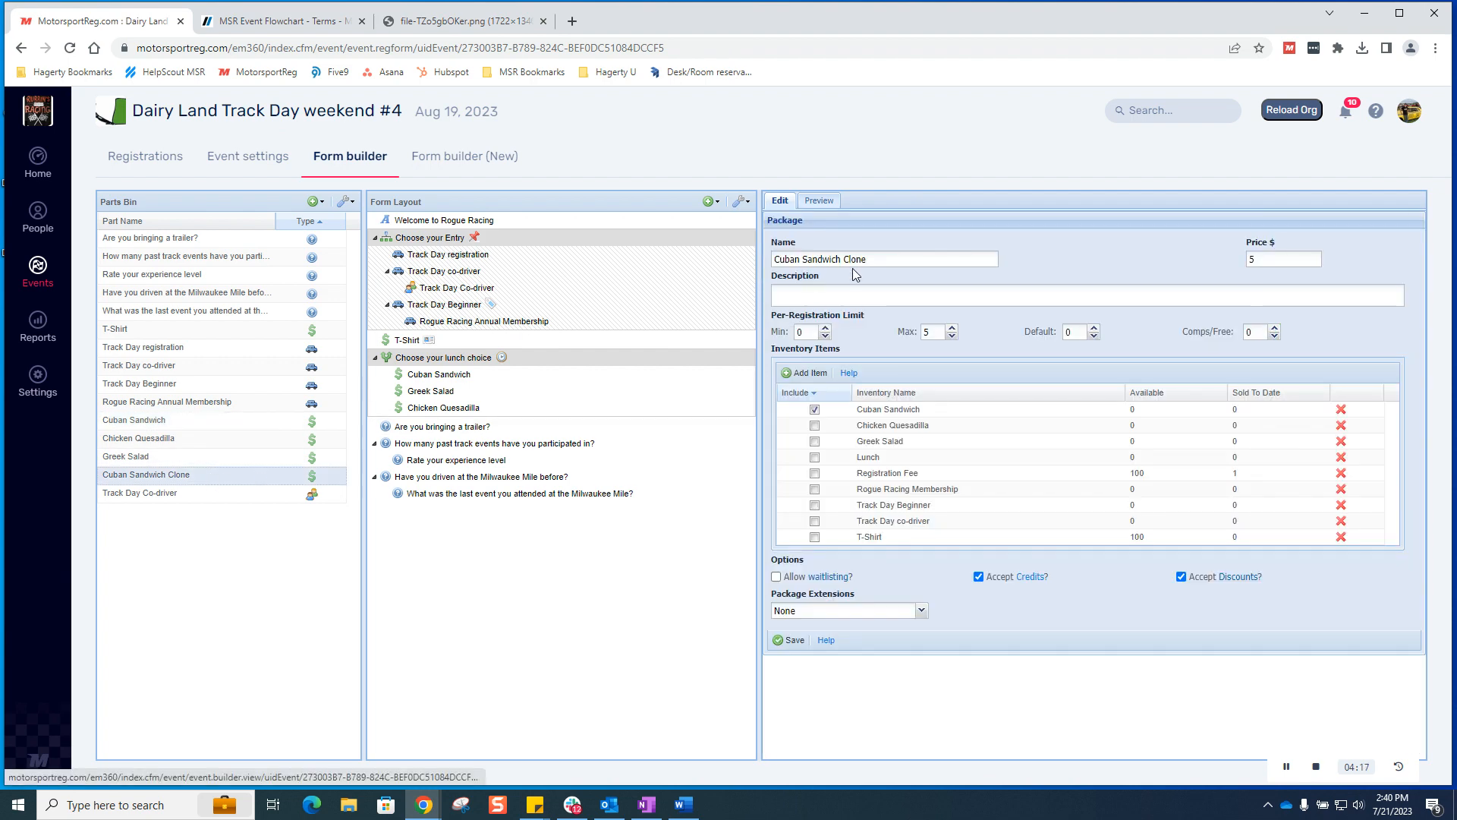
- Rename the cloned package "Cuban Sandwich Day-of", set its price to $10 and save it
drag(867, 260, 849, 260)
text(Da)
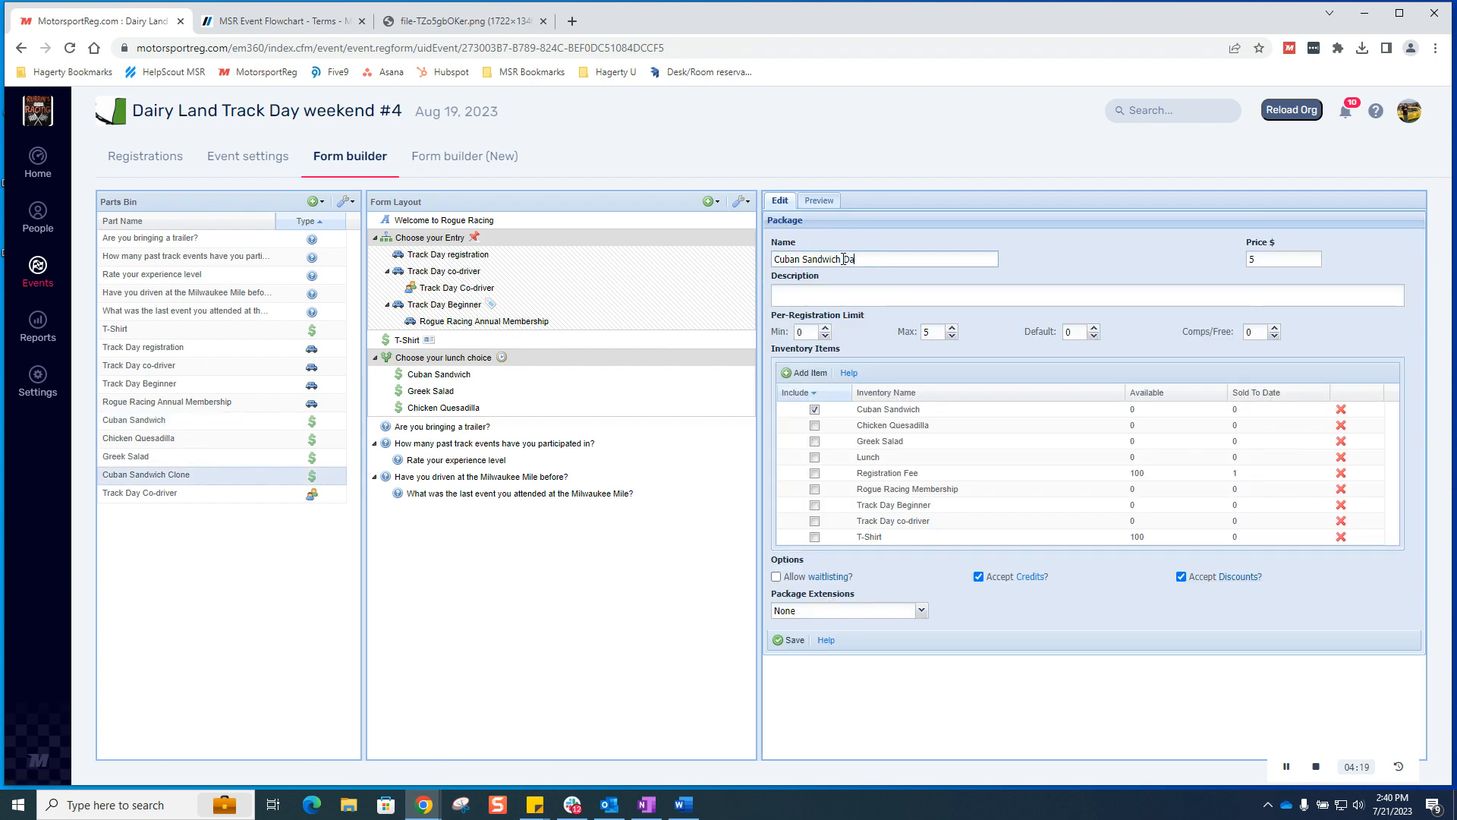
text(y-of)
key(Tab)
text(10)
click(790, 640)
- Compare the settings of the Cuban Sandwich and Cuban Sandwich Day-of packages
click(252, 424)
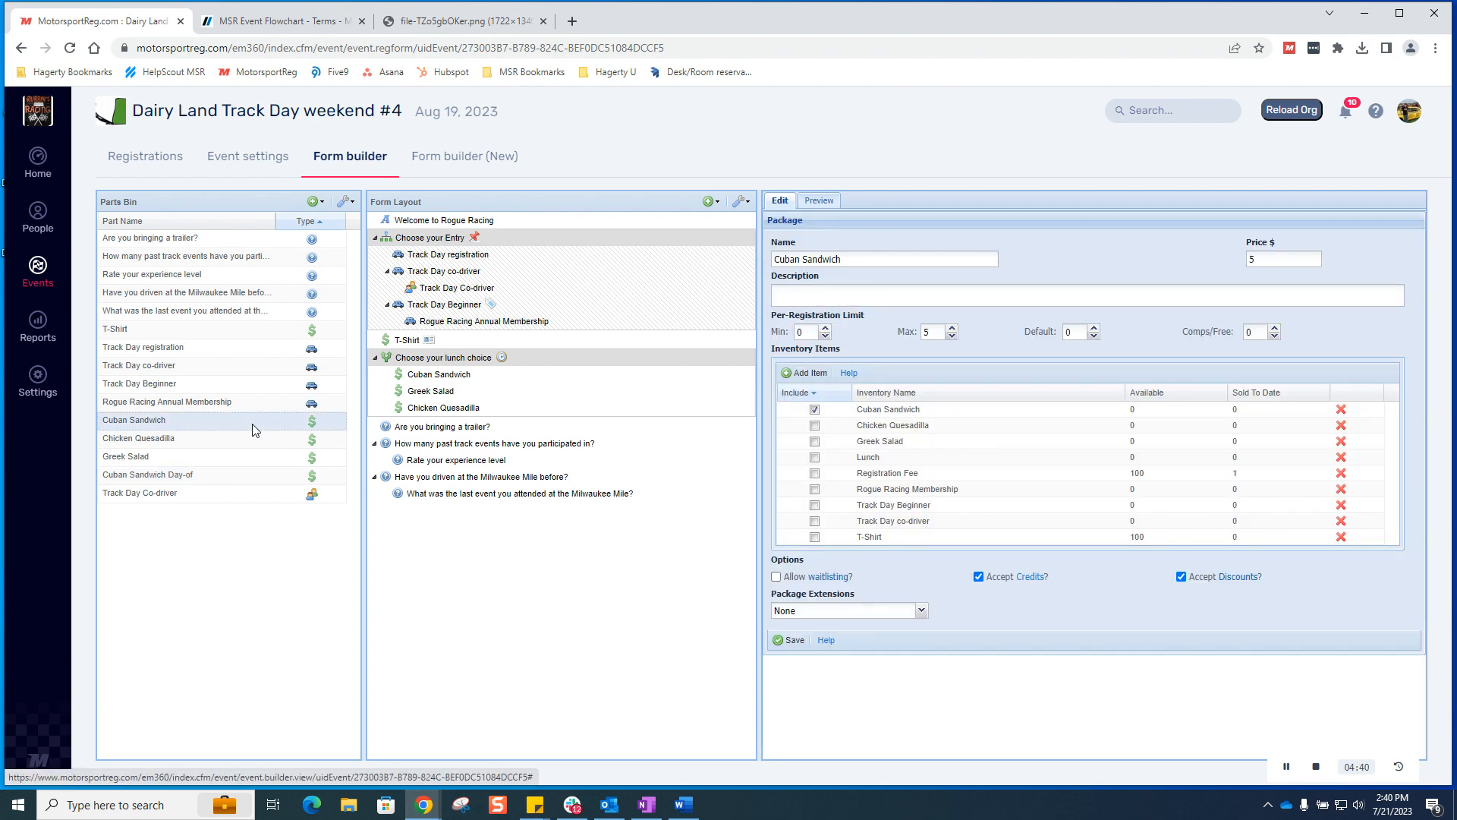
click(242, 477)
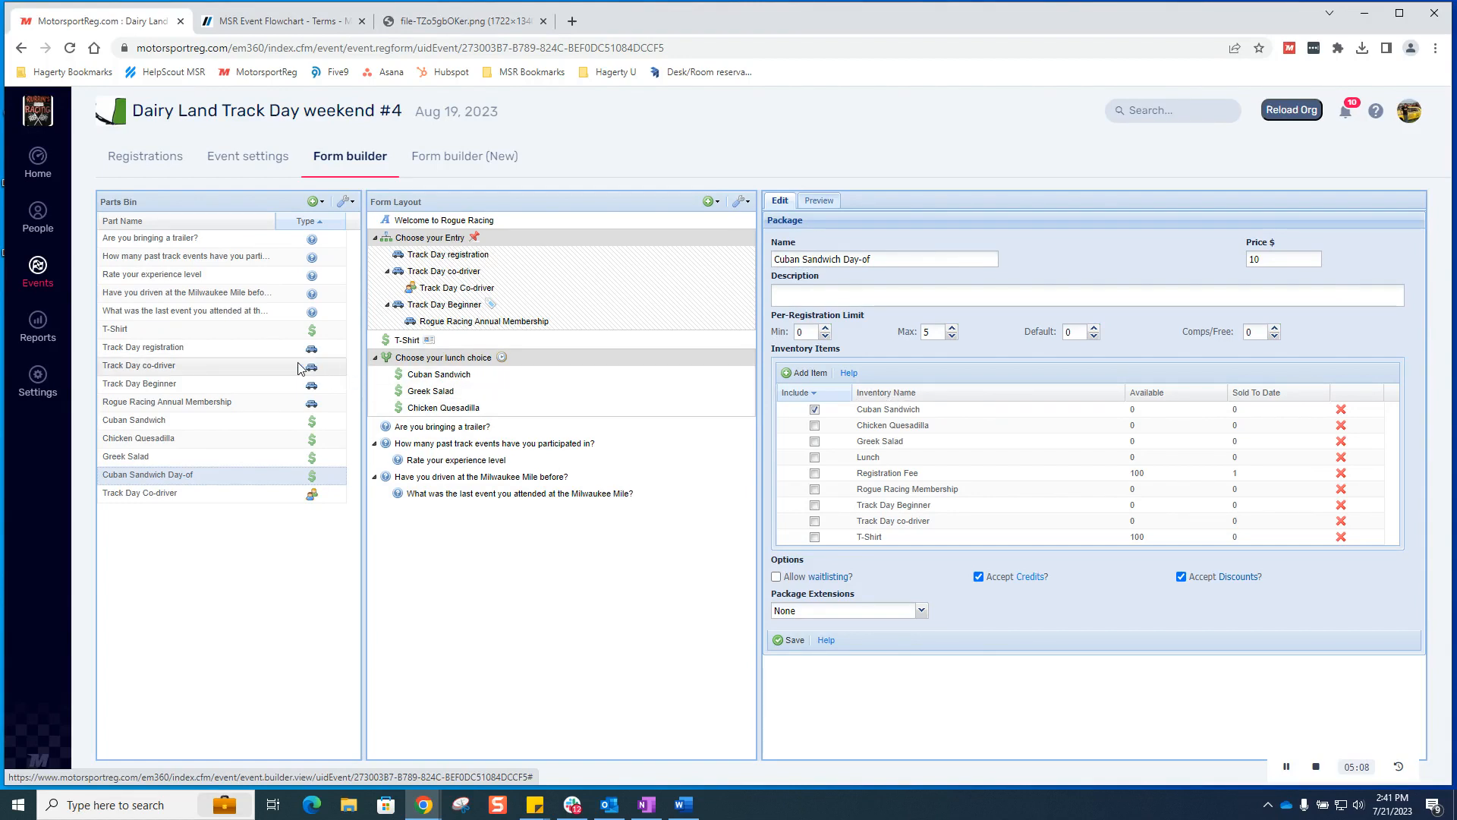
- Open the Track Day Beginner package and review its inventory items and entry options
click(266, 391)
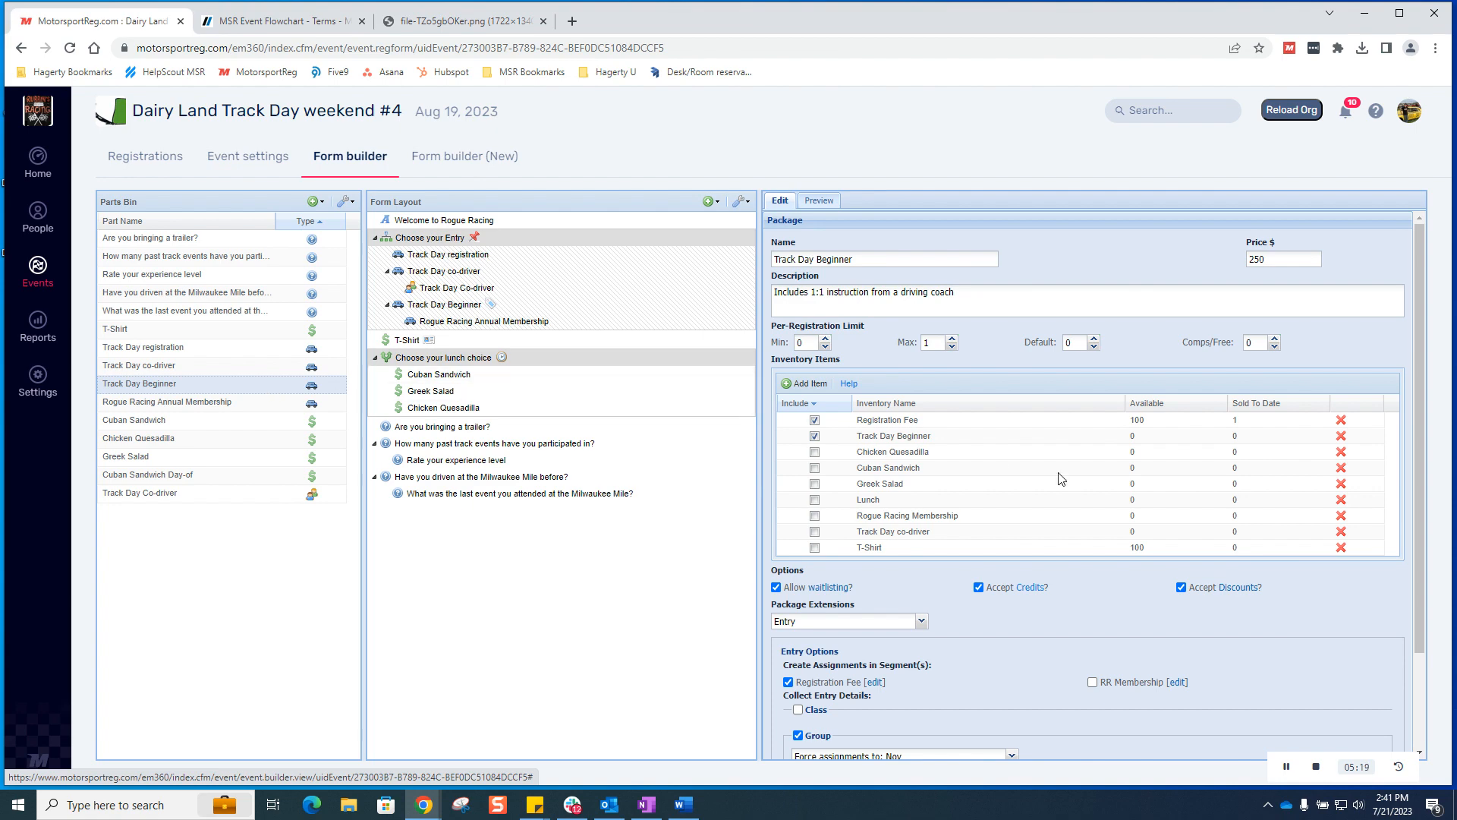
scroll(1113, 490, down, 3)
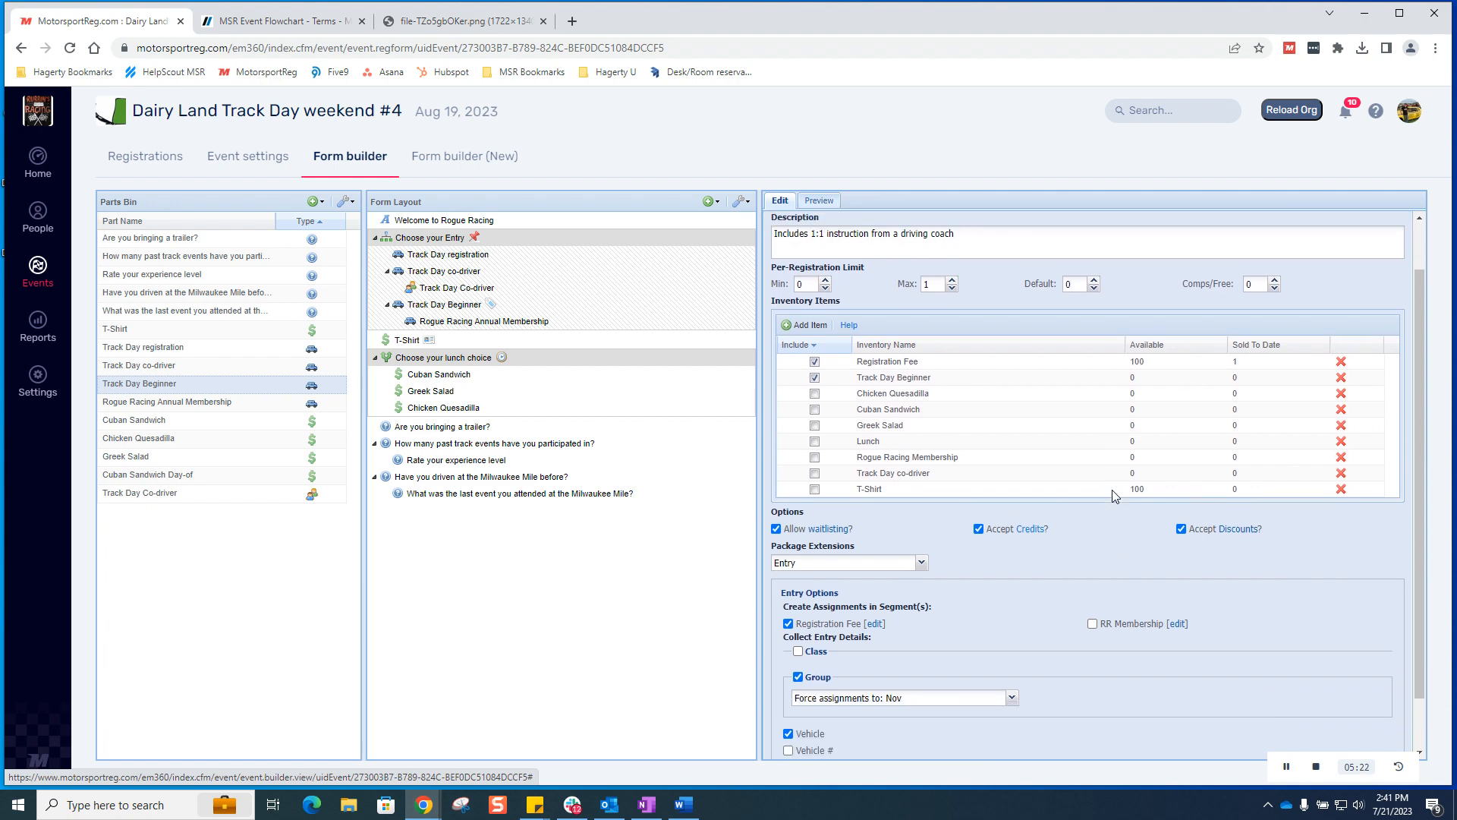
scroll(1113, 489, up, 3)
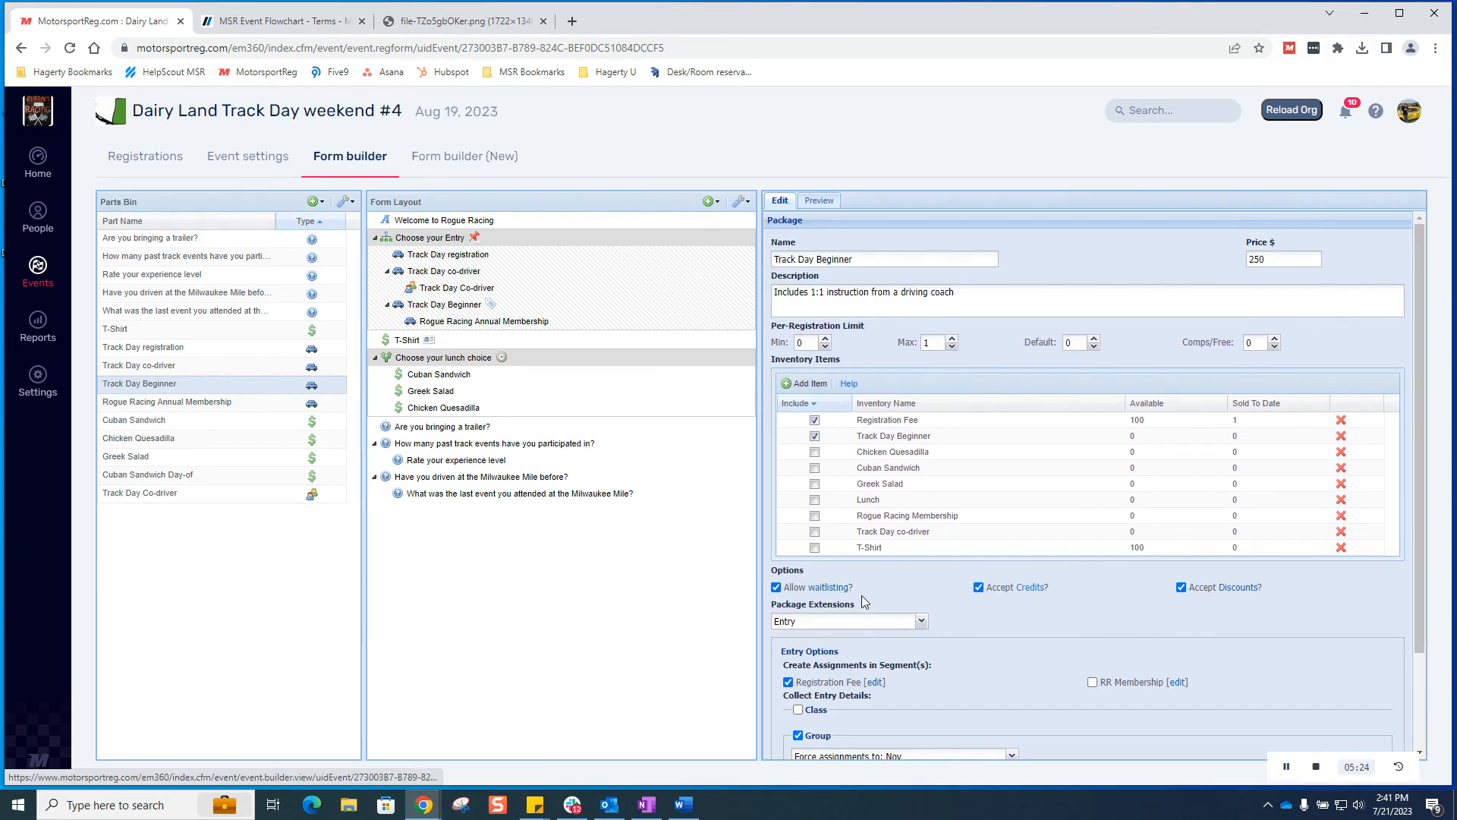
- Switch the Track Day Beginner package extension to None and back to Entry
click(923, 623)
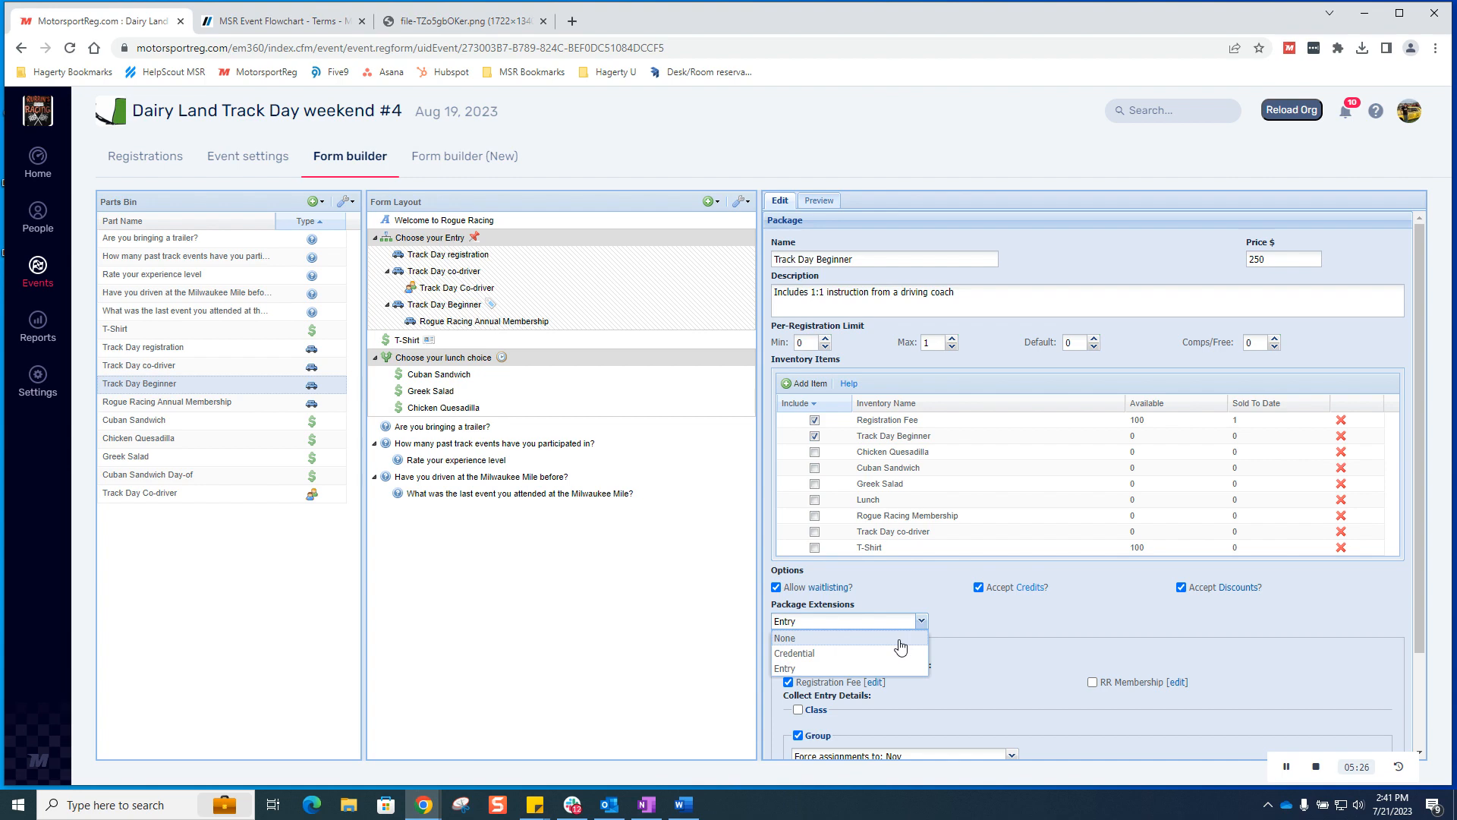
click(899, 641)
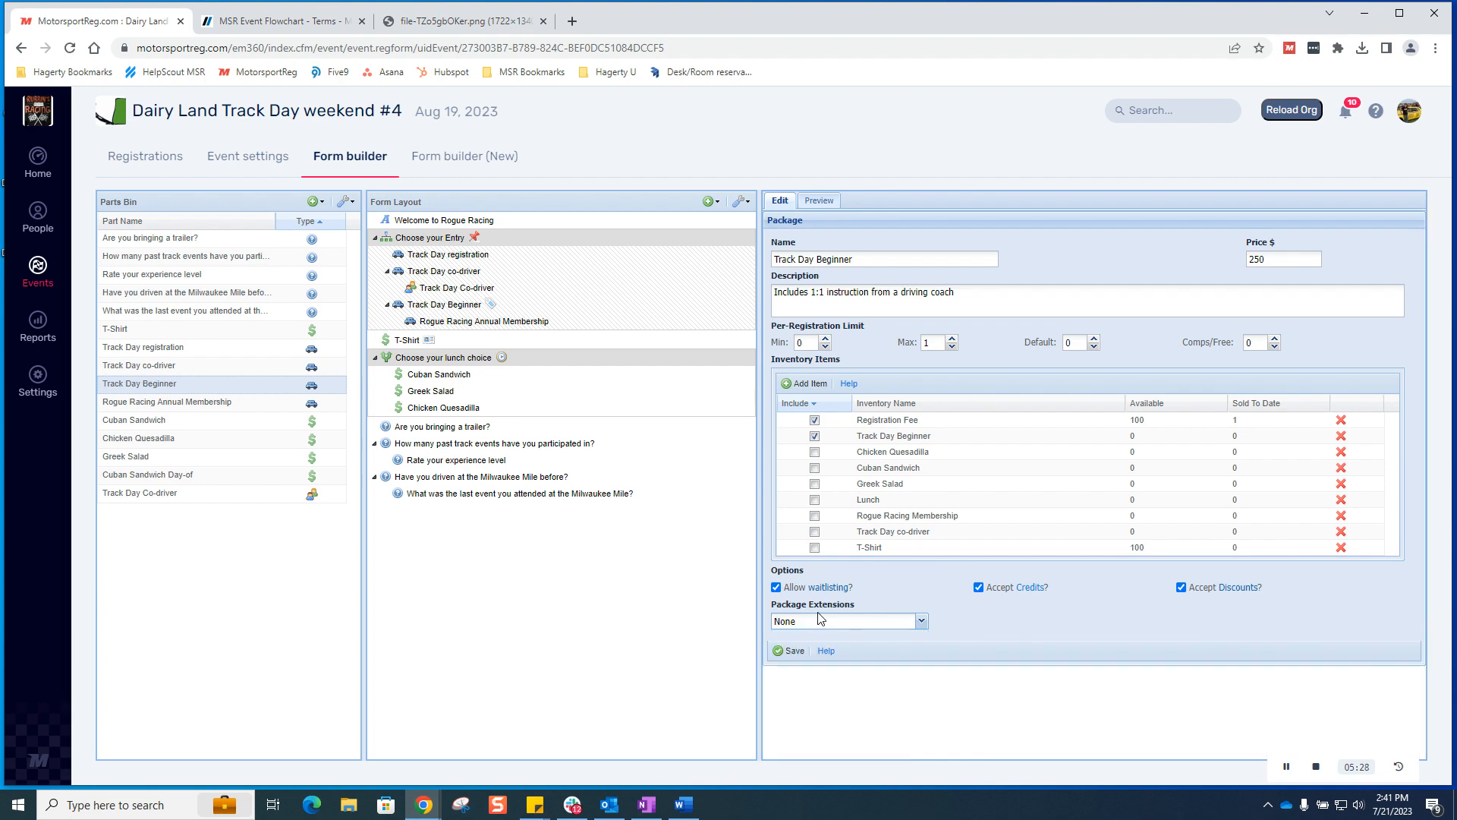
click(920, 622)
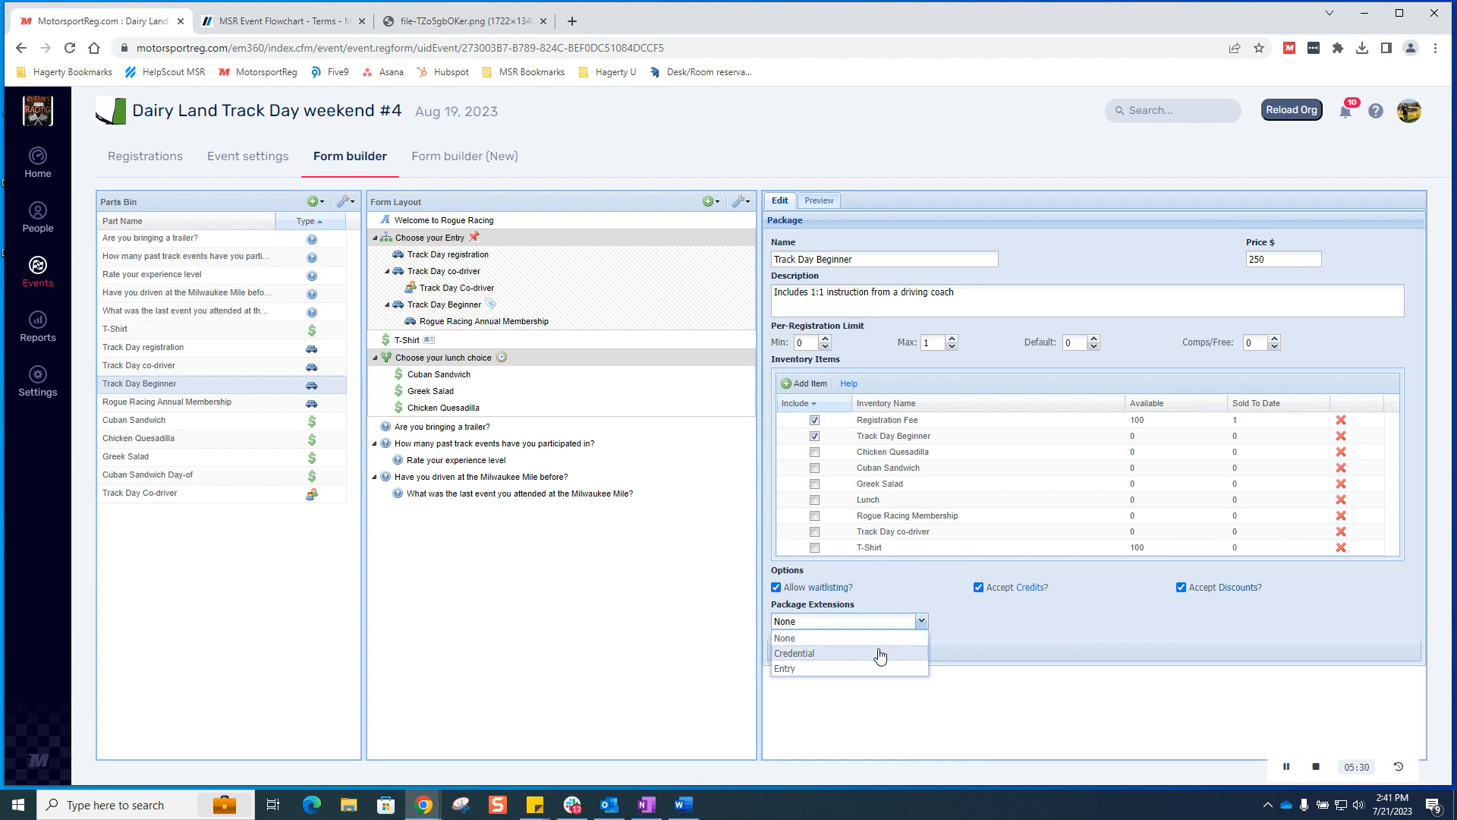
click(875, 669)
- Examine the group assignment choices in the Track Day Beginner entry options
scroll(982, 626, down, 2)
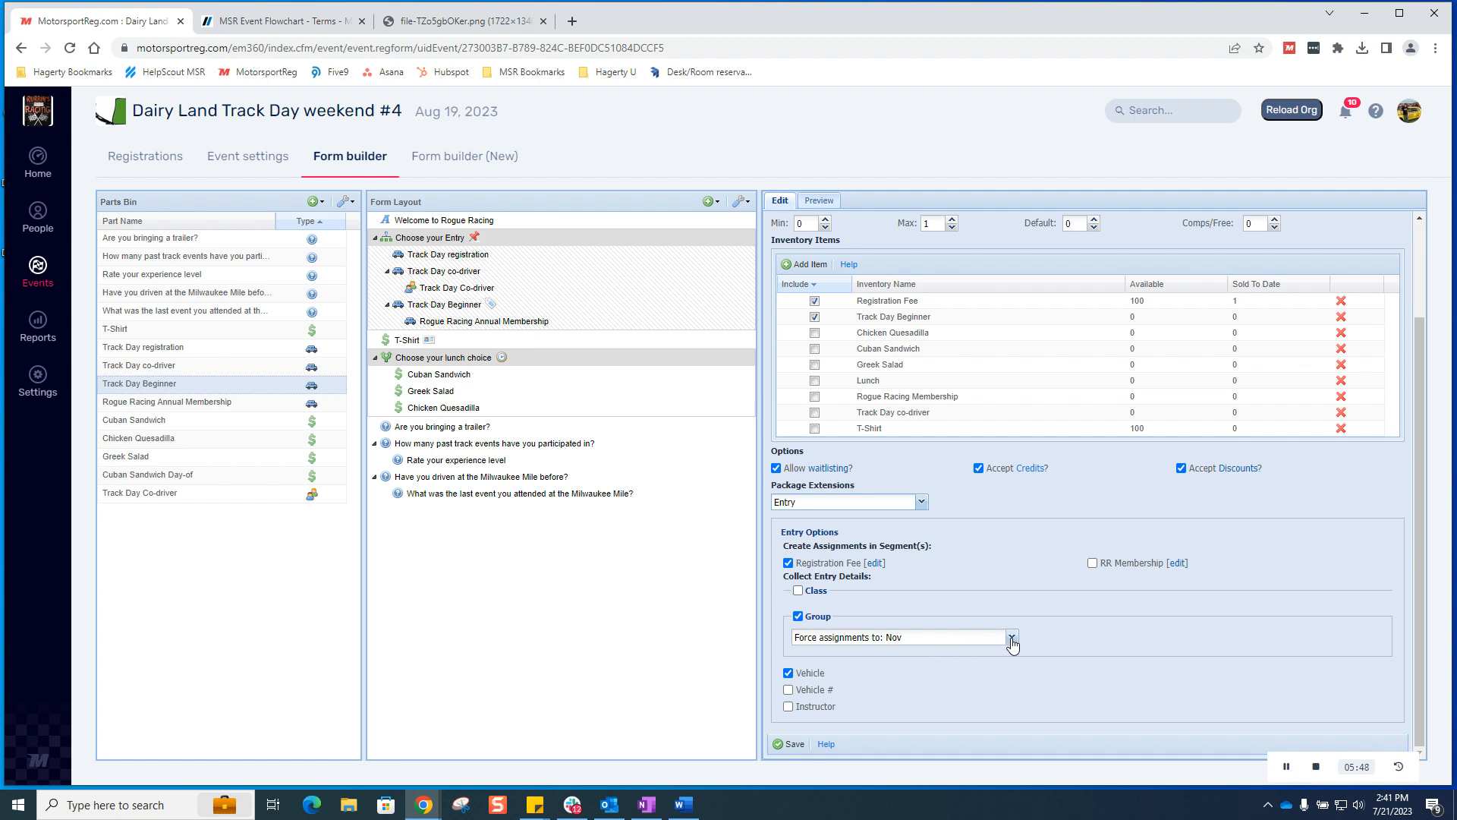
click(1011, 638)
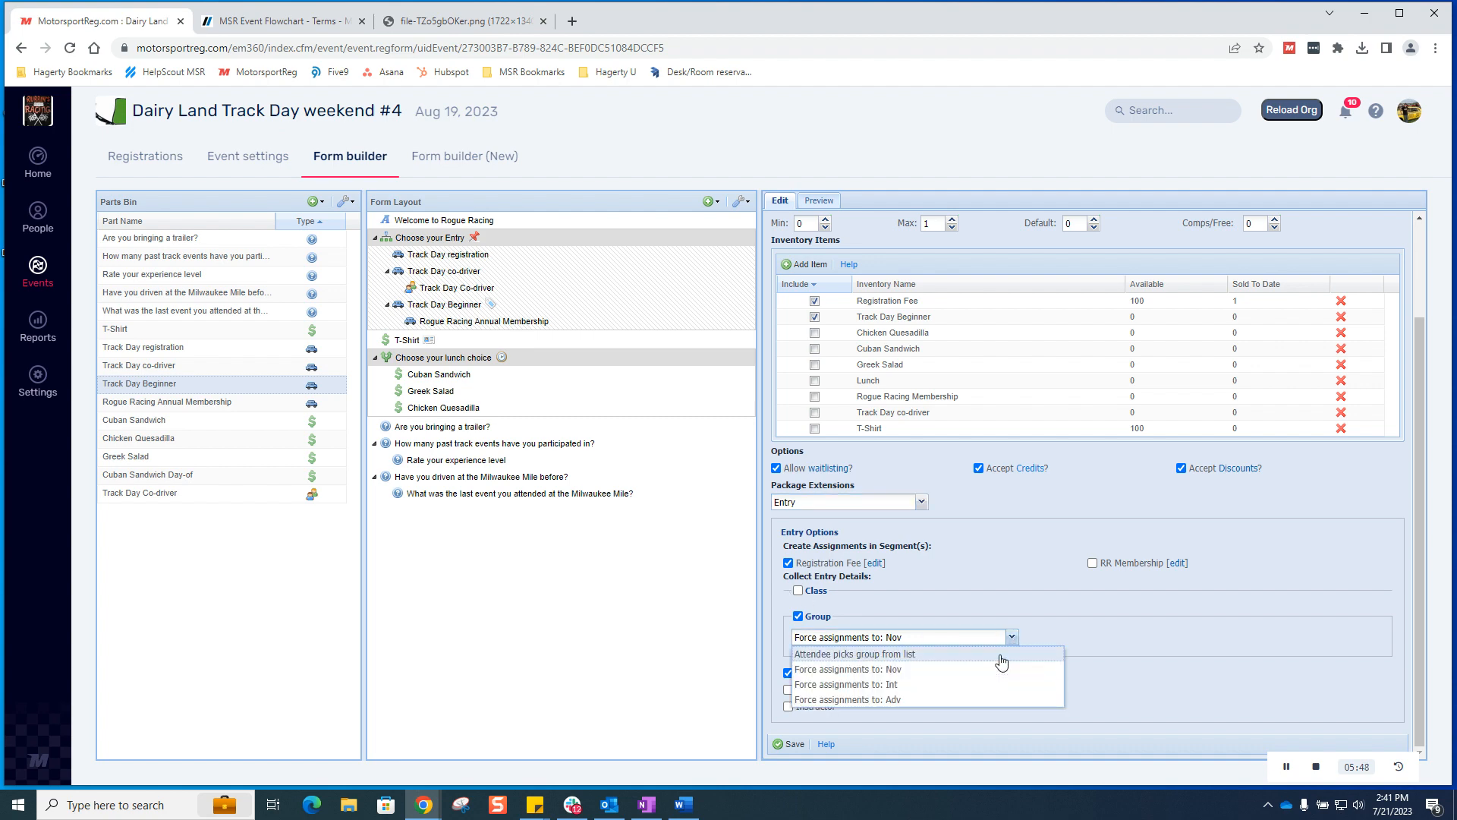
click(1125, 623)
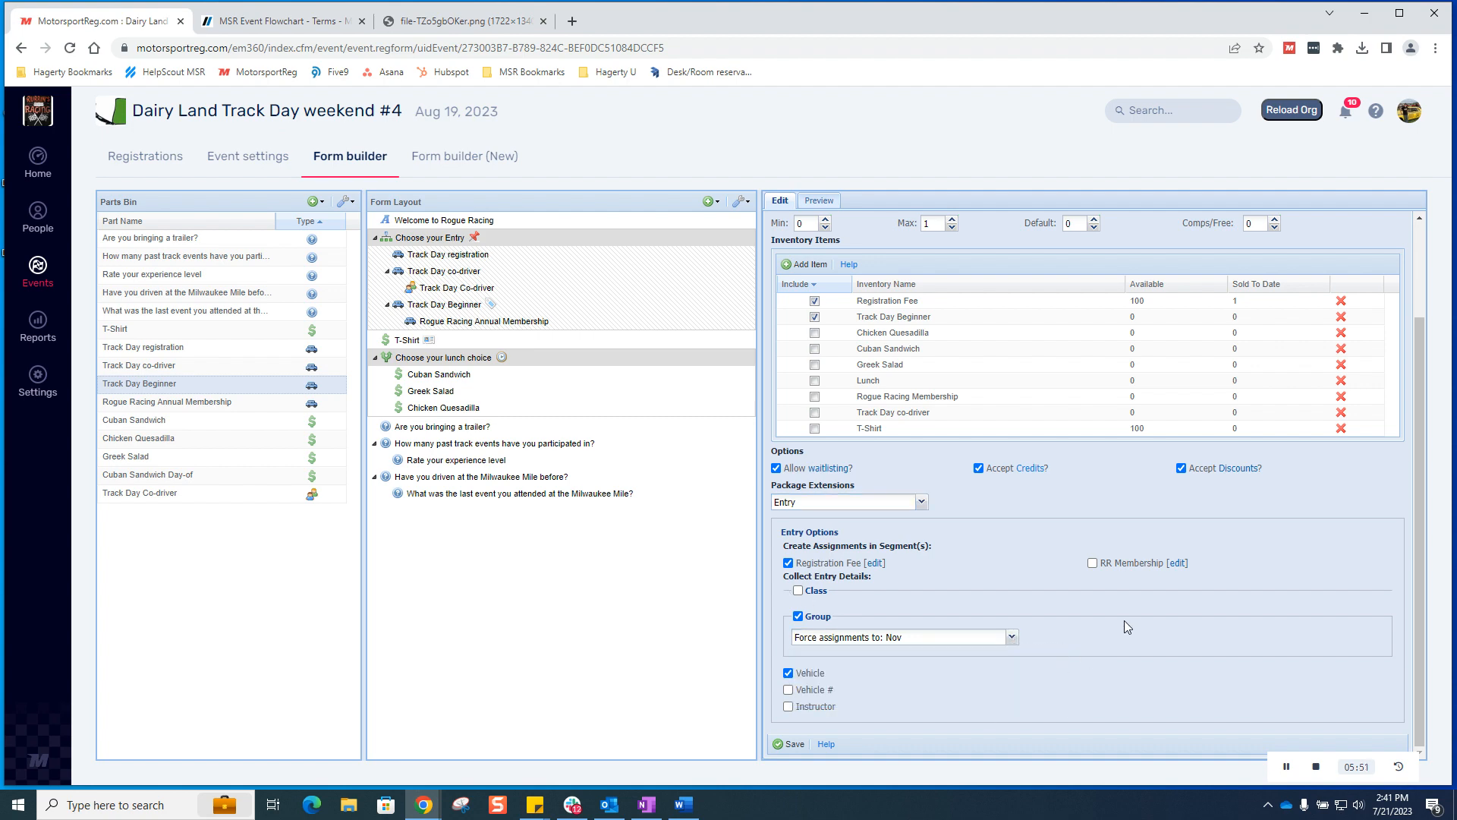
- Try enabling class collection for Track Day Beginner, check the class assignment choices, and disable it again
click(798, 591)
click(1012, 612)
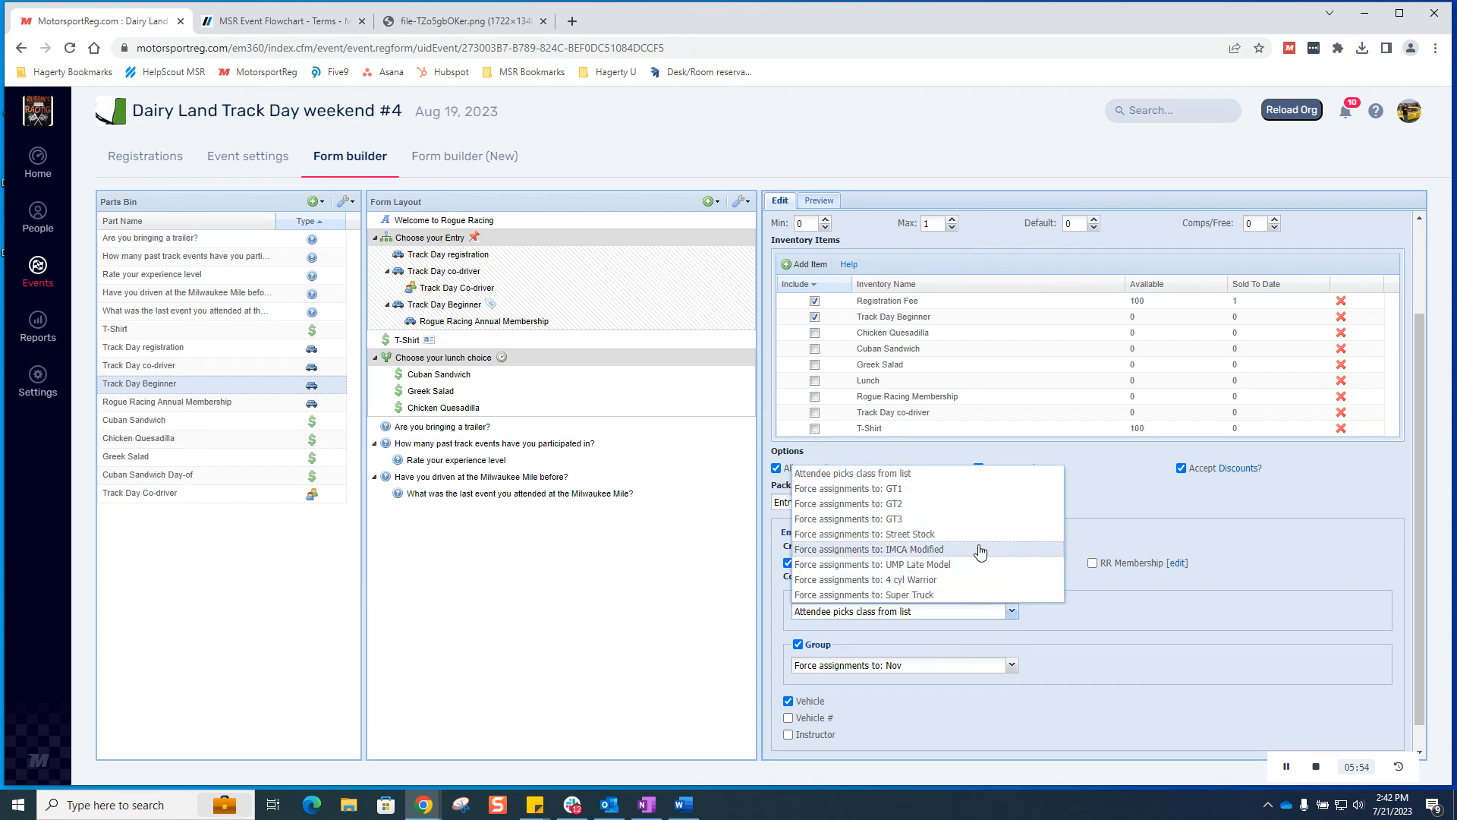
click(1127, 635)
click(806, 593)
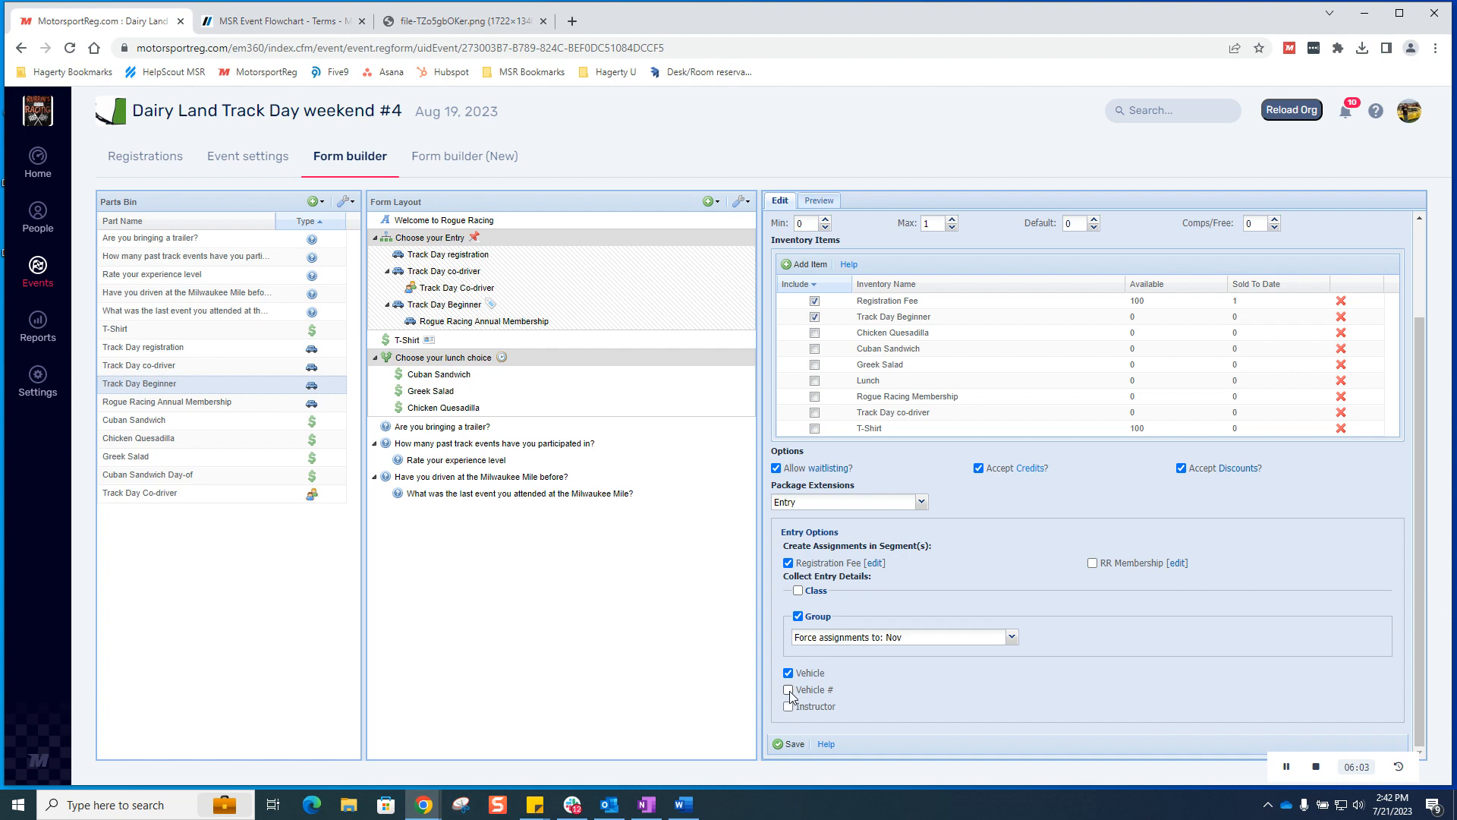
- Make the Track Day Beginner entry collect the vehicle number and save the package
click(791, 745)
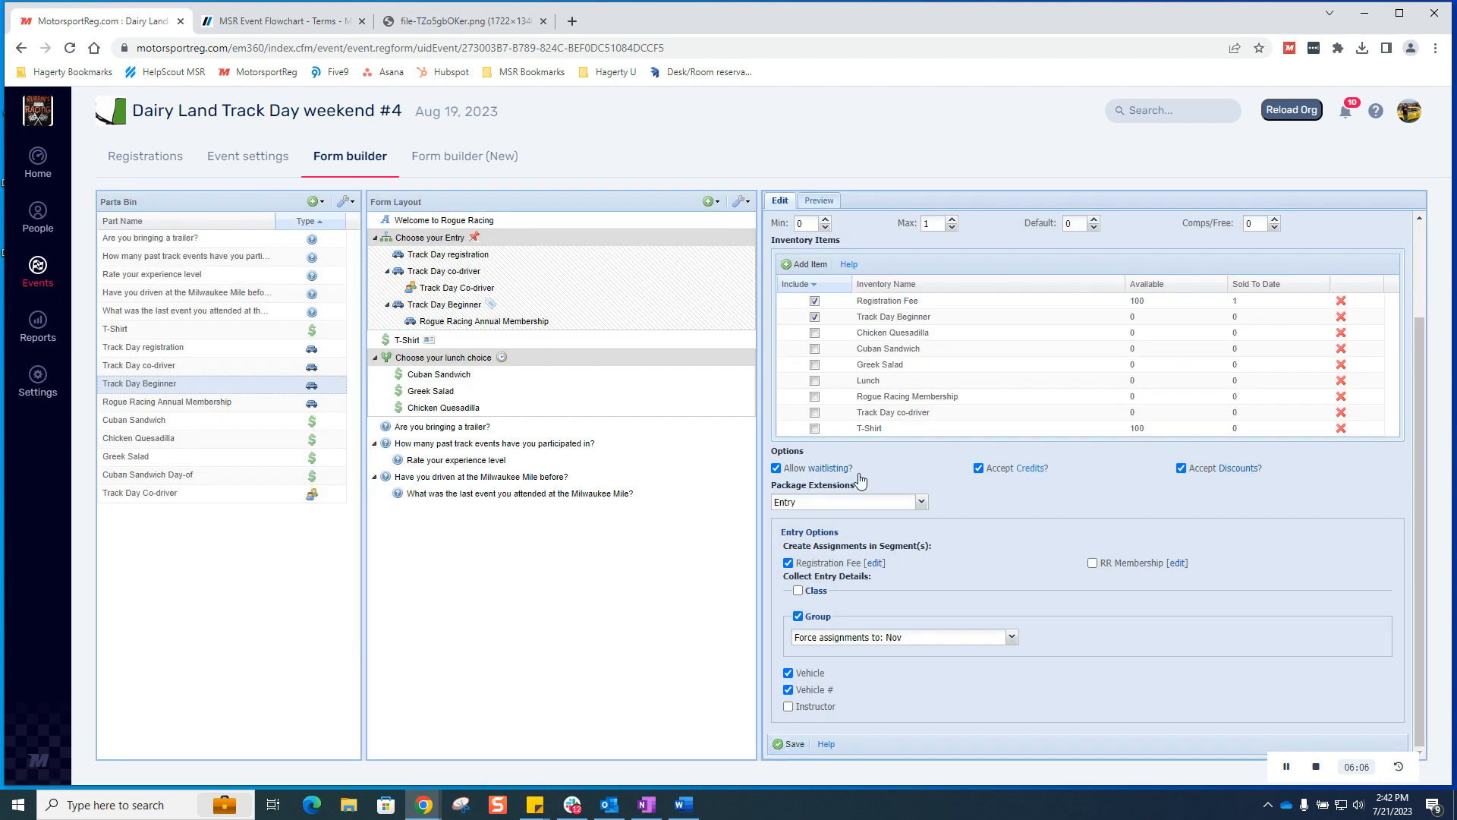
- Preview the registration form as a Beginner attendee
click(830, 200)
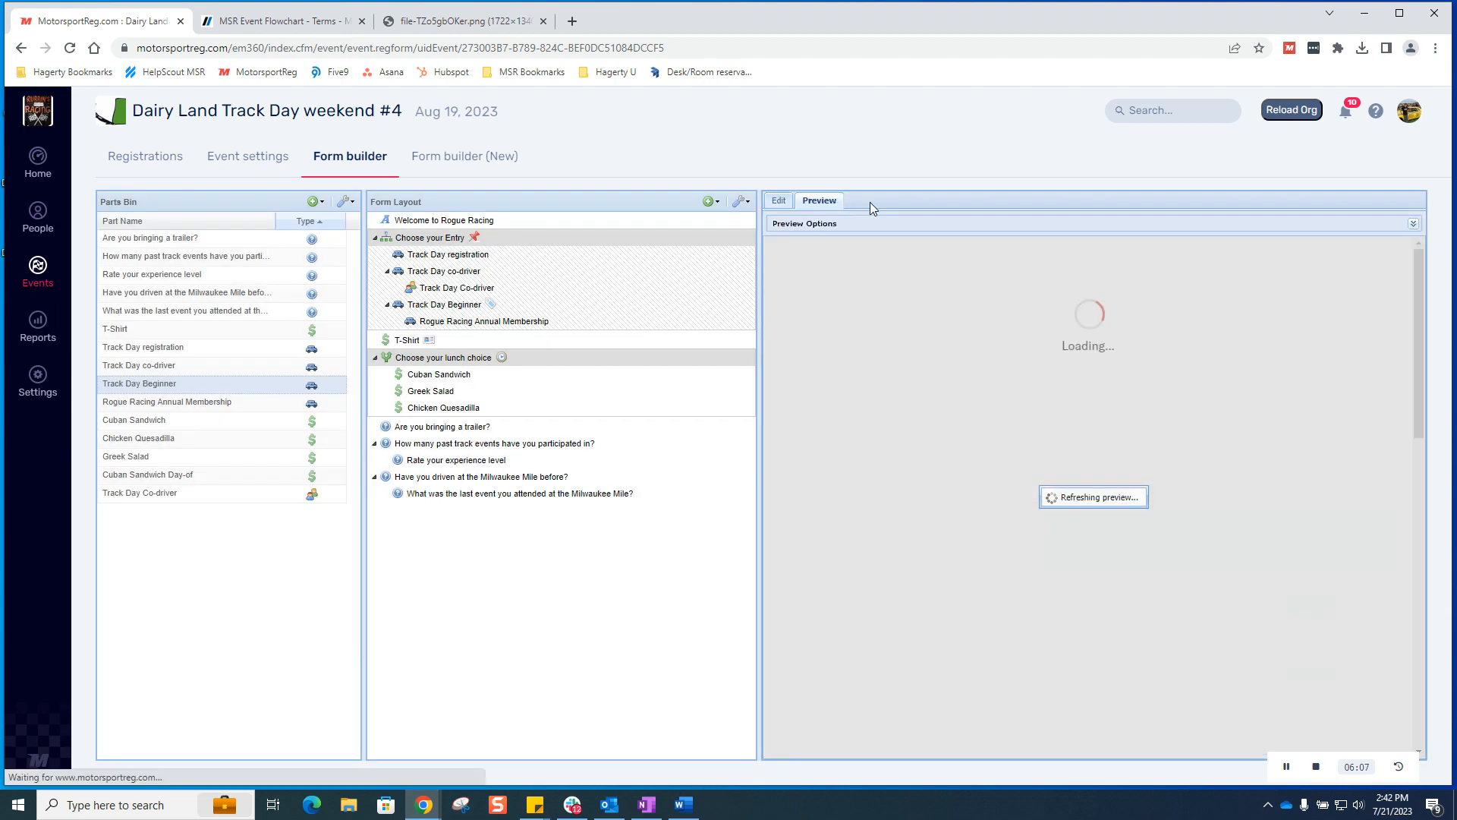
scroll(1117, 296, down, 4)
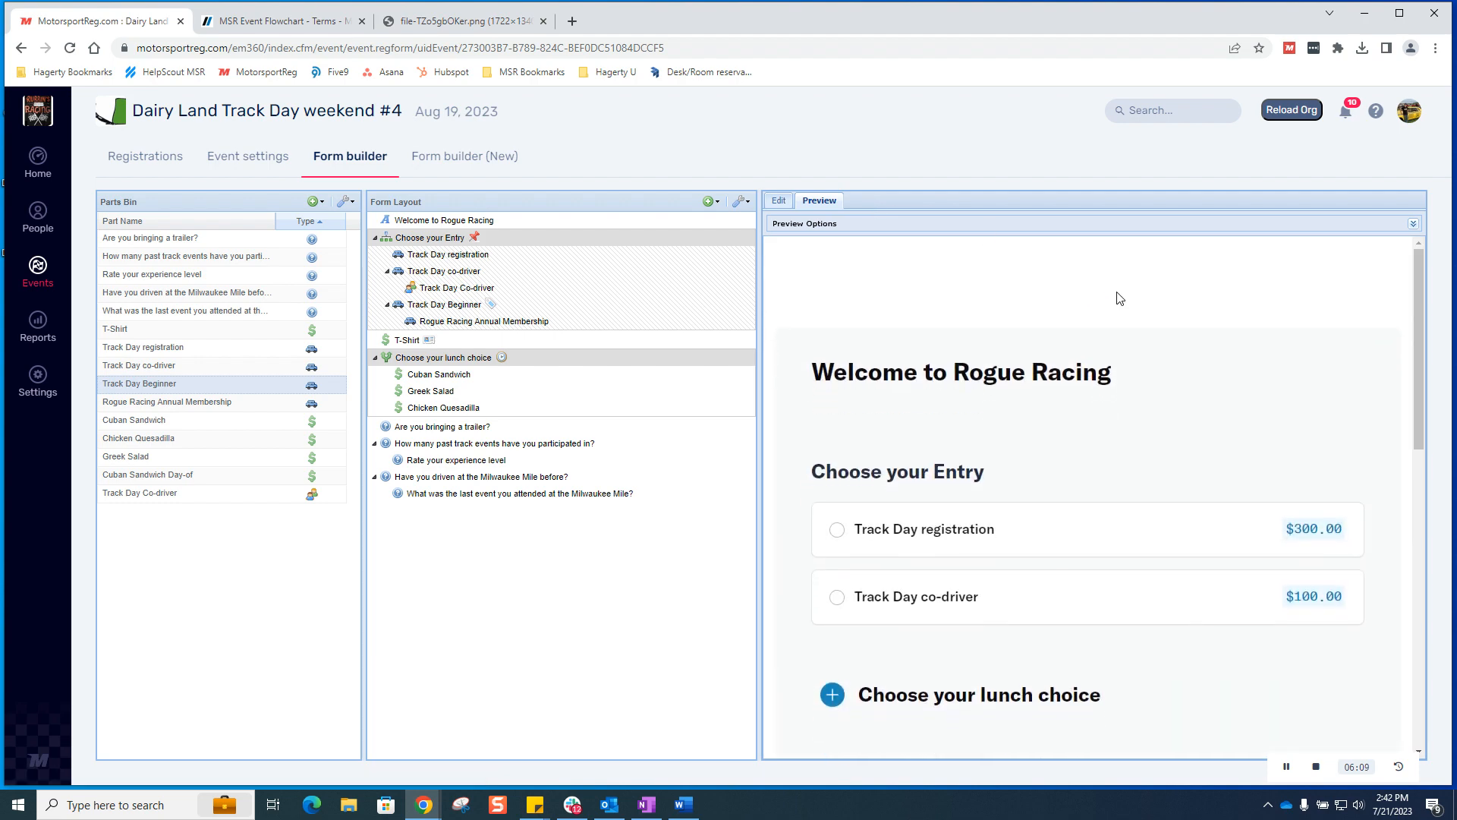
scroll(1117, 296, up, 4)
click(1413, 223)
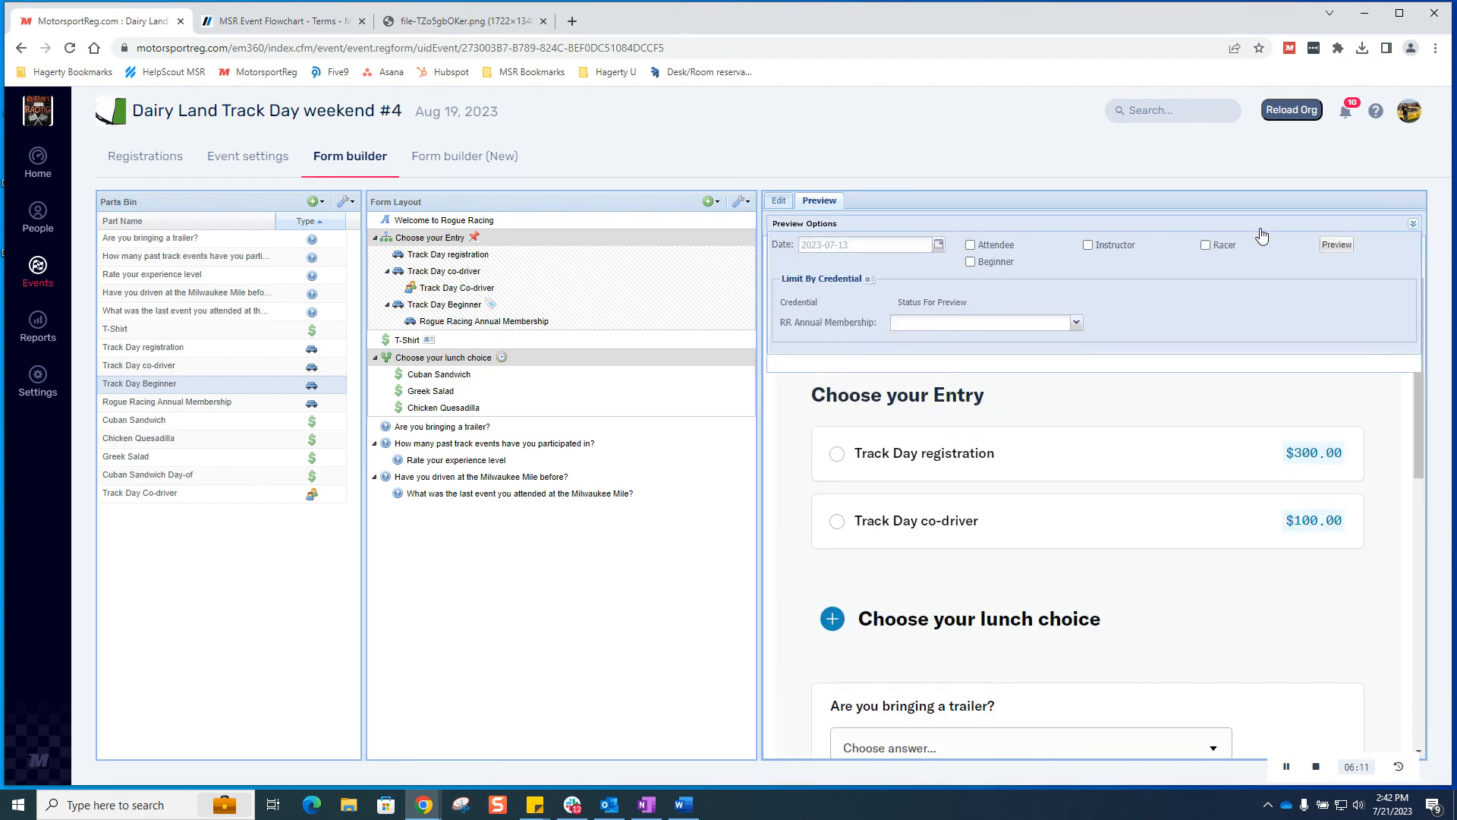
click(970, 271)
click(1337, 253)
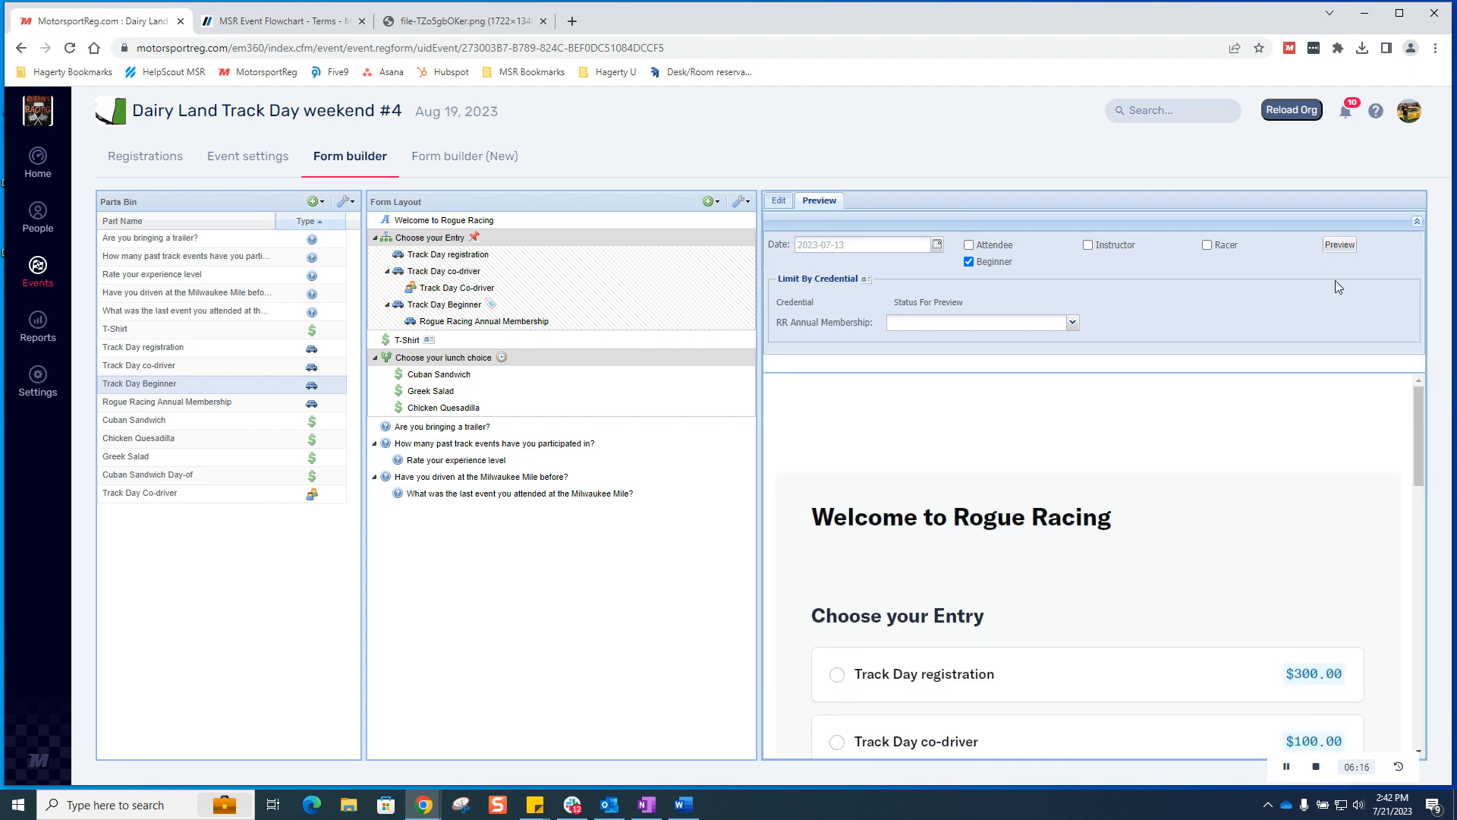
- In the form preview, choose the Track Day Beginner entry with vehicle number 123 and add the Rogue Racing Annual Membership
scroll(1173, 435, down, 5)
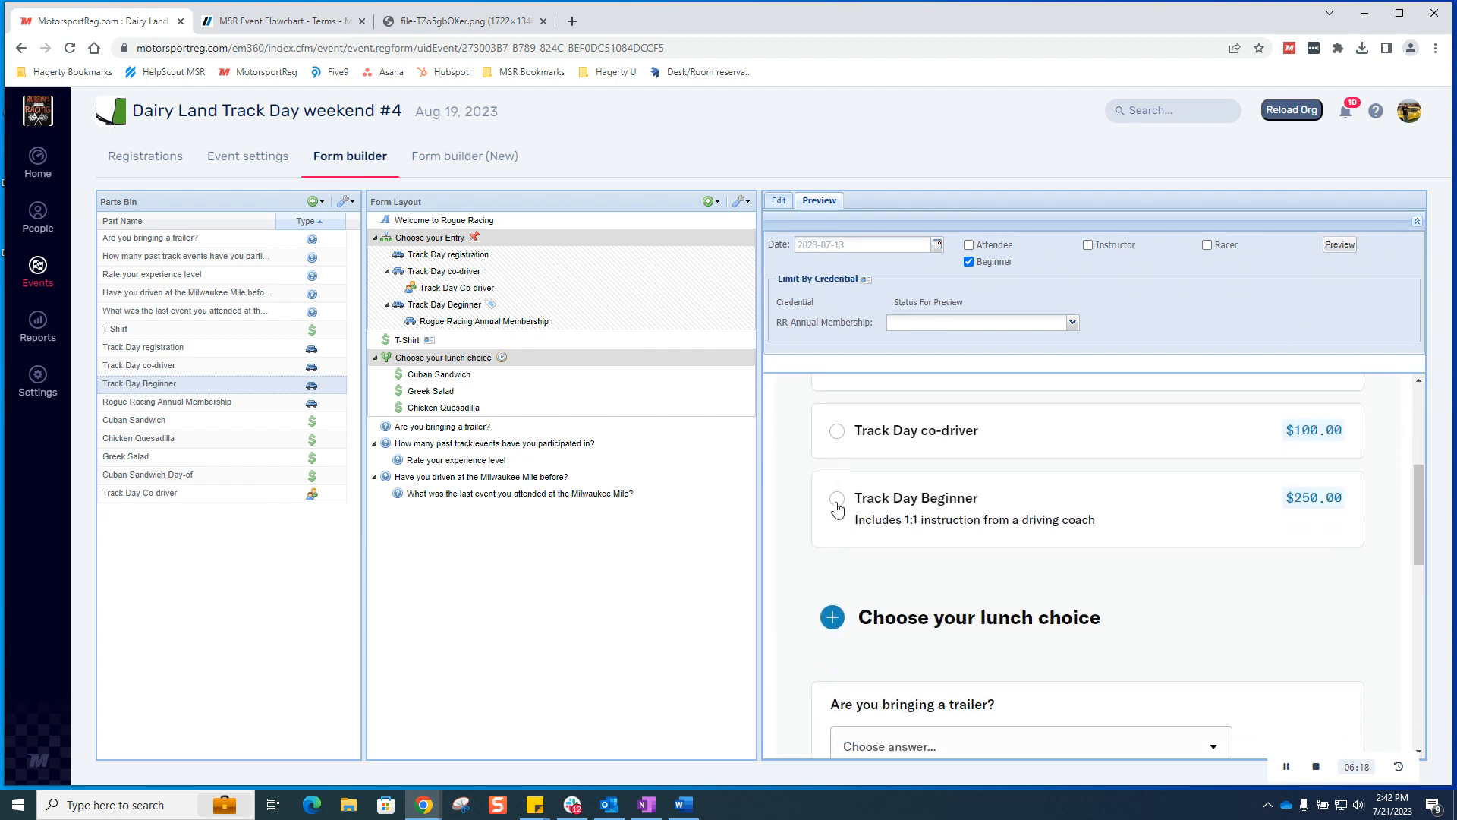
click(938, 408)
click(924, 627)
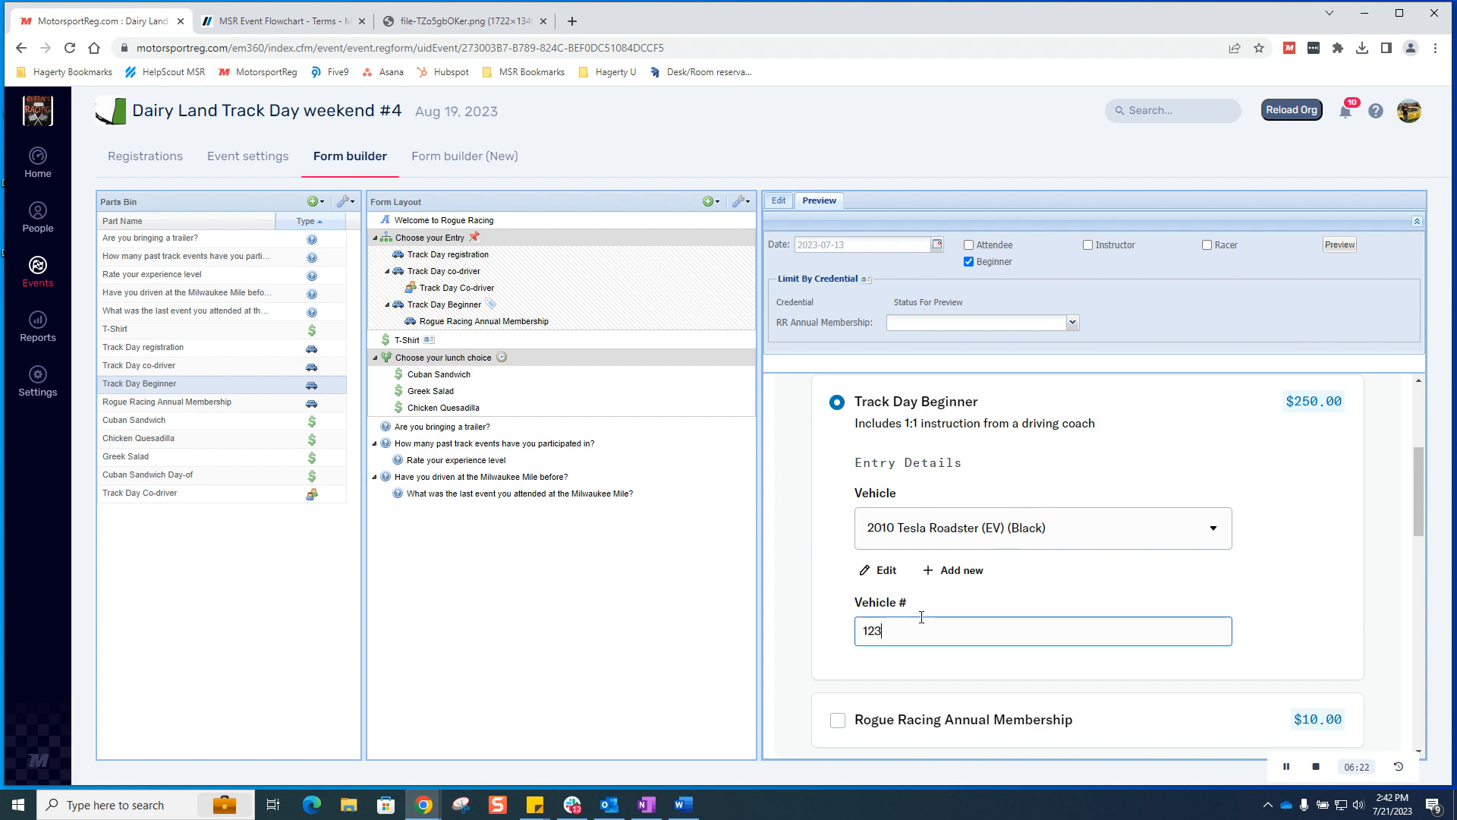
scroll(1021, 622, down, 2)
click(891, 580)
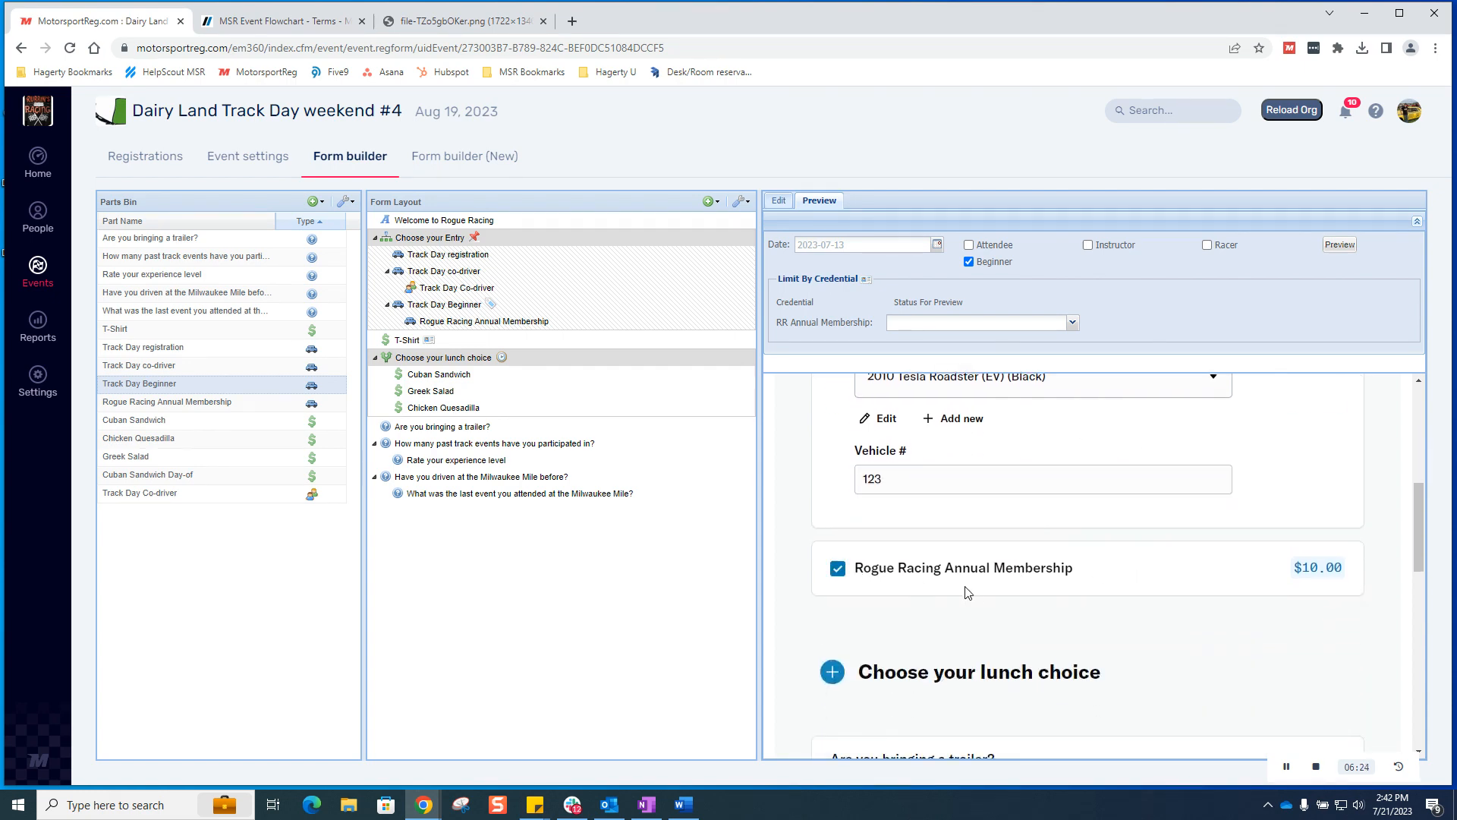
- Answer the trailer question in the preview and set the number of past track events to 0-3
scroll(892, 581, down, 4)
click(1047, 497)
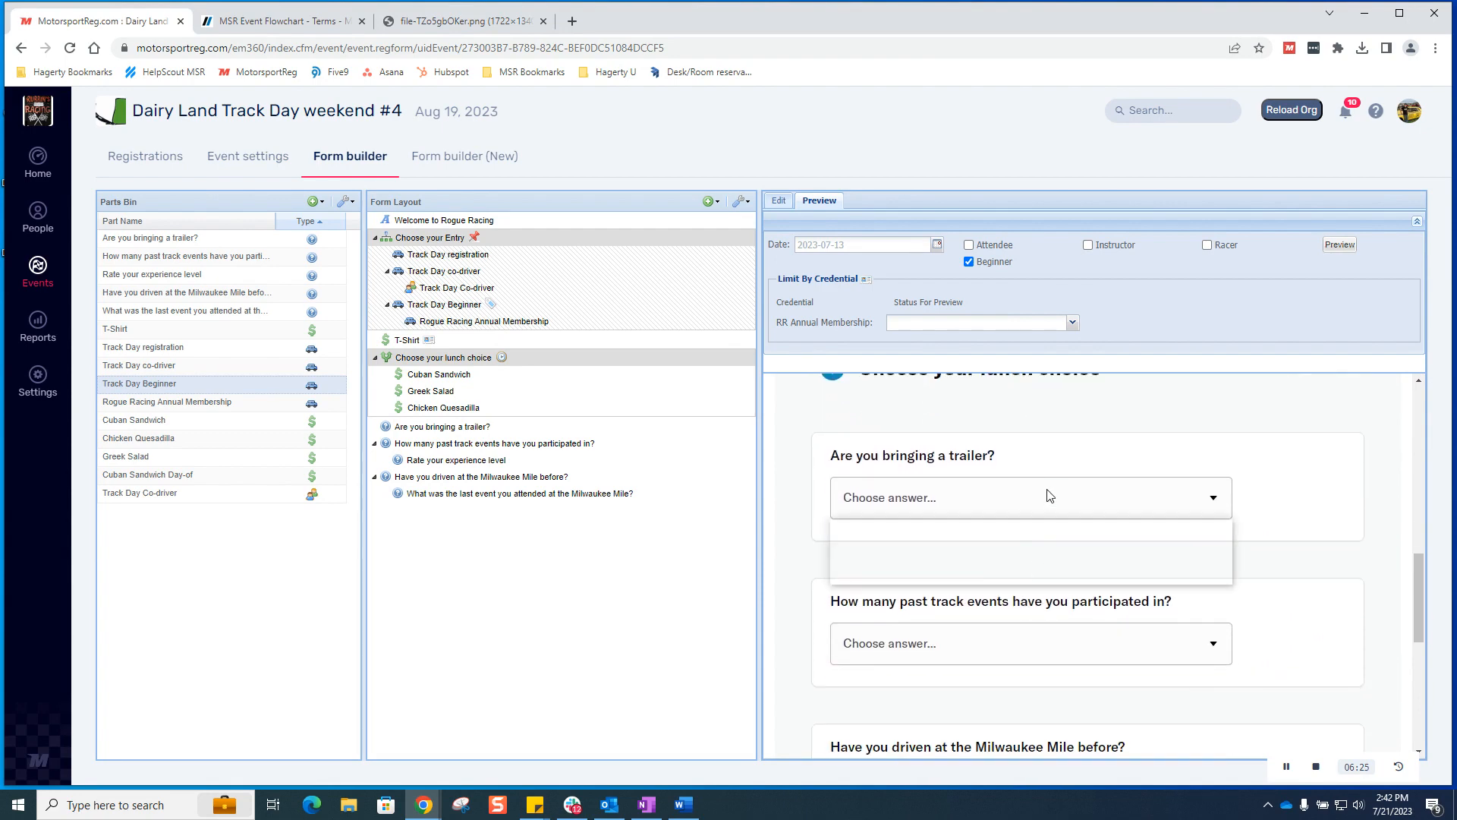
click(1039, 544)
scroll(1032, 532, down, 3)
click(1016, 415)
click(998, 459)
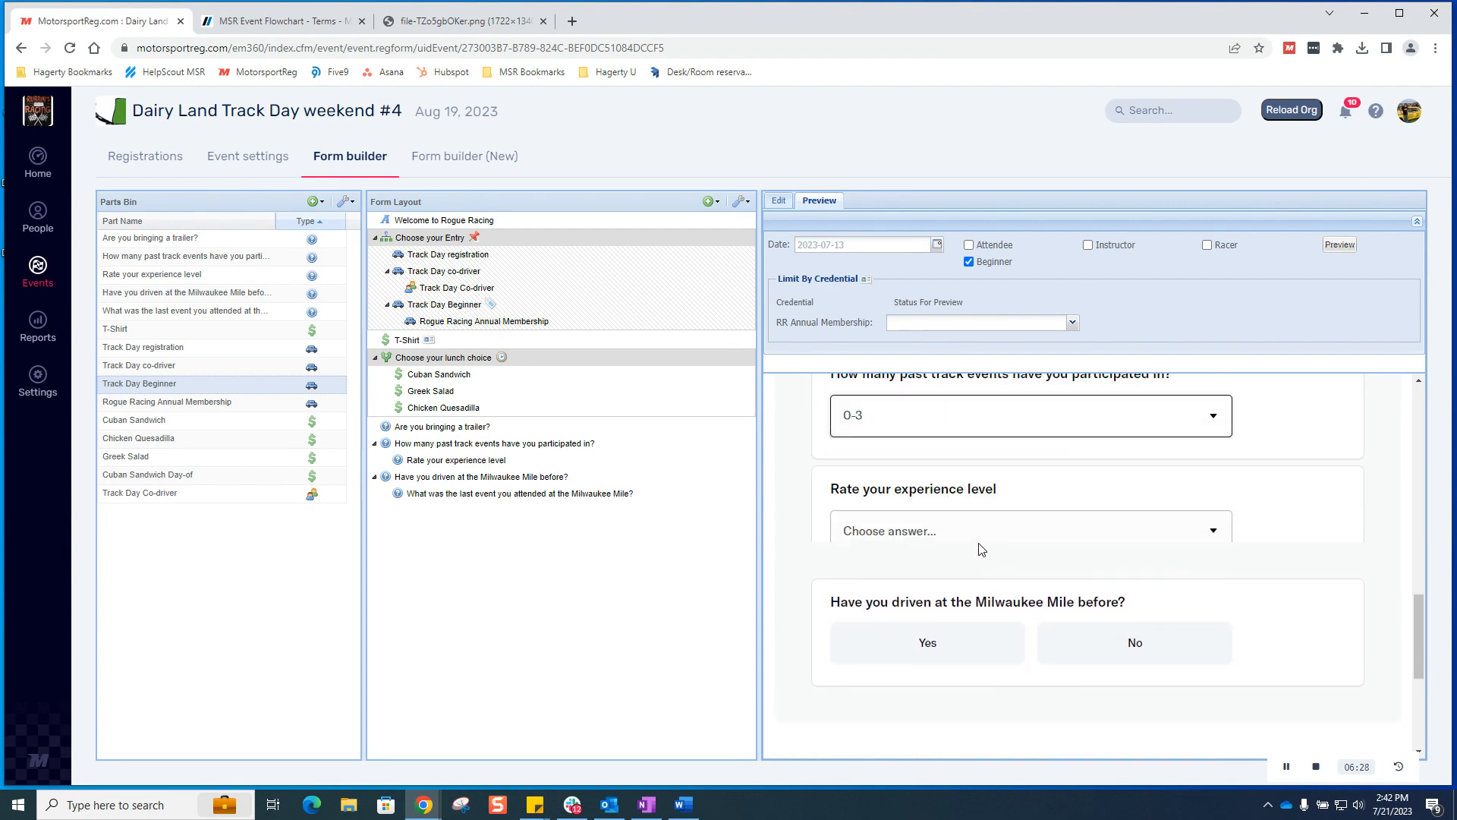
- Choose an experience level and answer Yes to having driven at the Milwaukee Mile before
click(1063, 544)
click(1037, 580)
scroll(987, 554, down, 1)
click(983, 548)
scroll(1078, 539, down, 3)
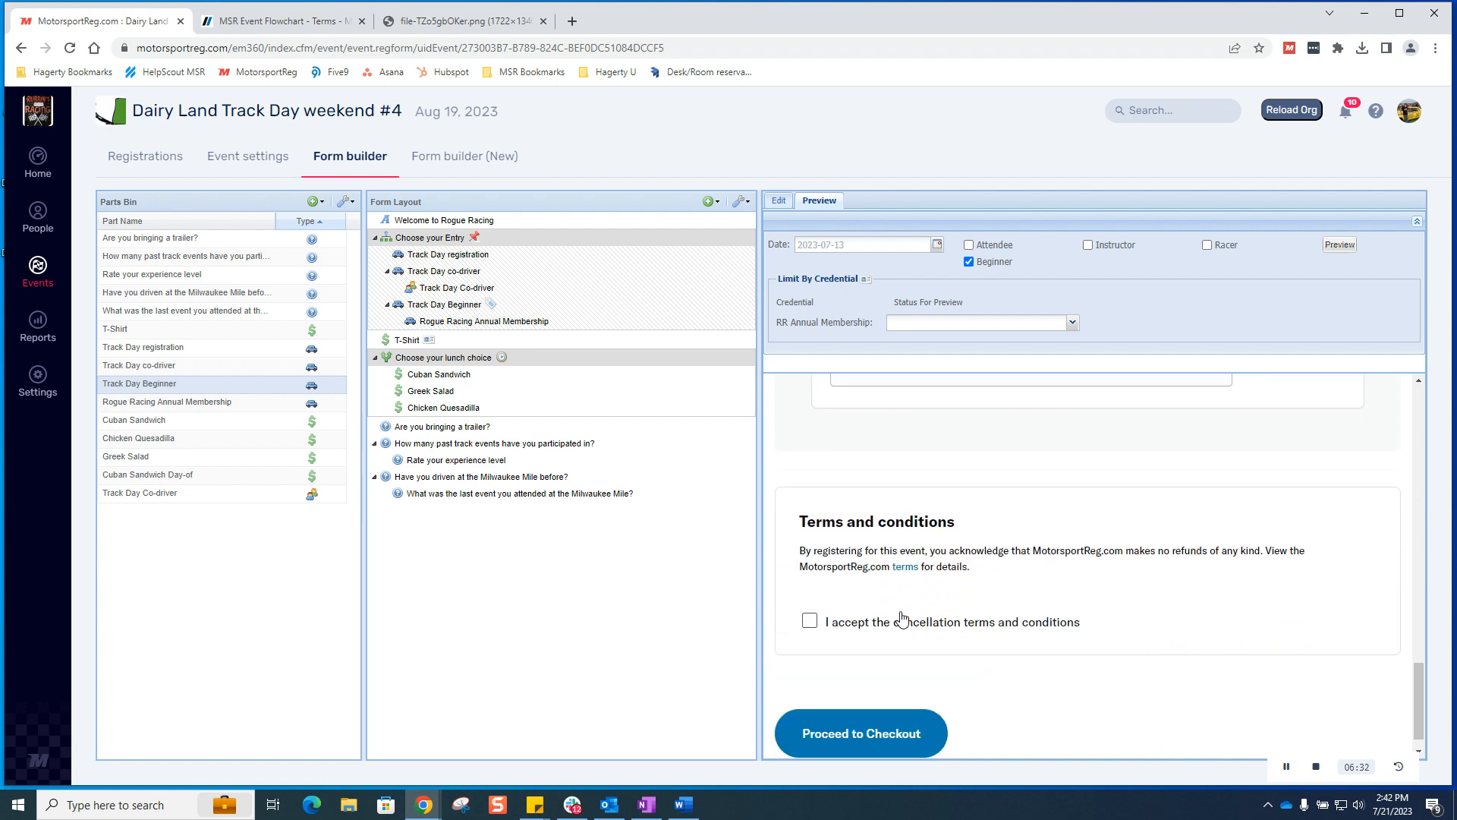
- Accept the cancellation terms, proceed to the checkout page and collapse the preview options
click(809, 596)
click(857, 703)
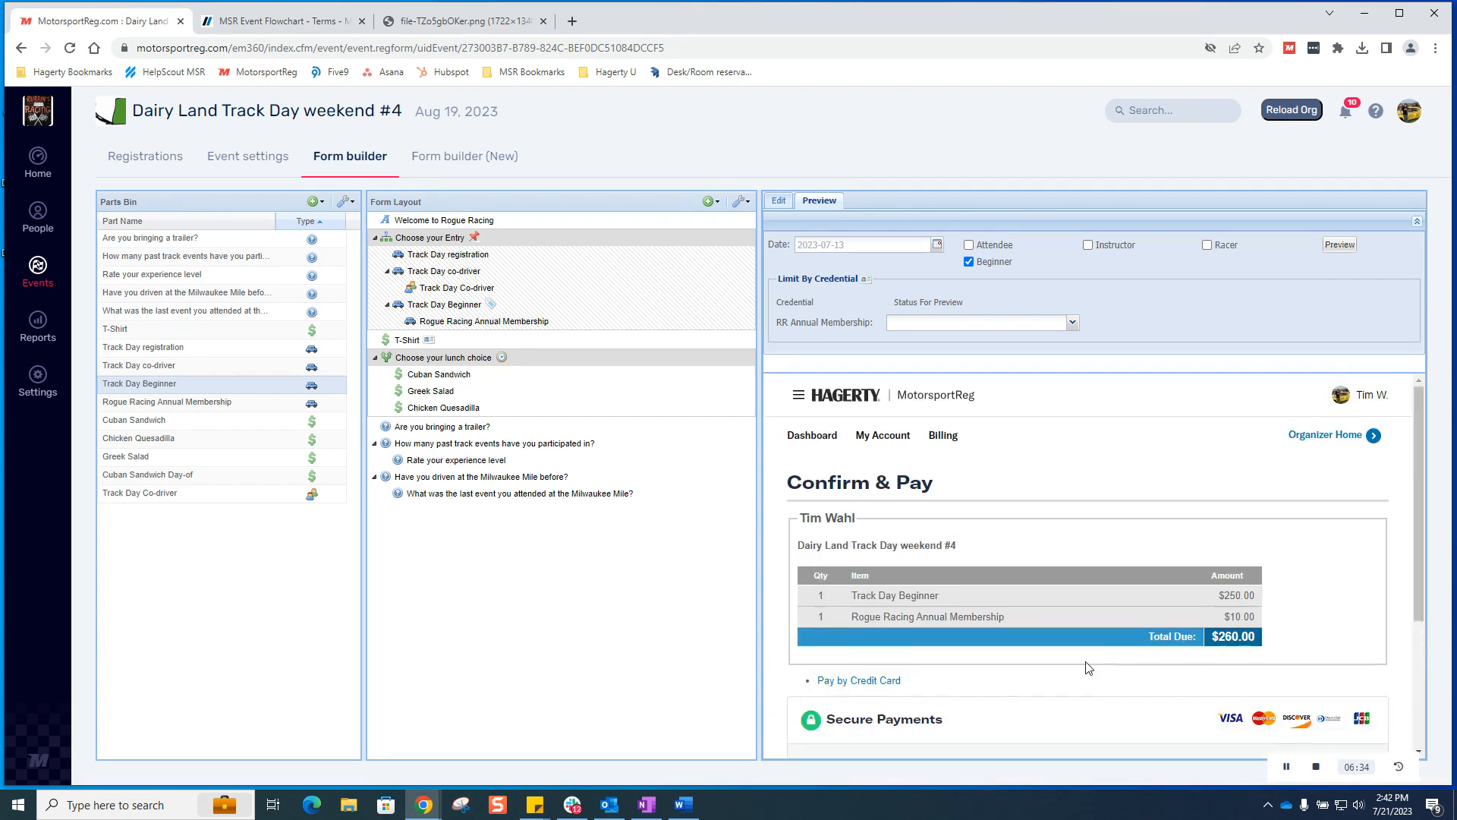
click(1417, 220)
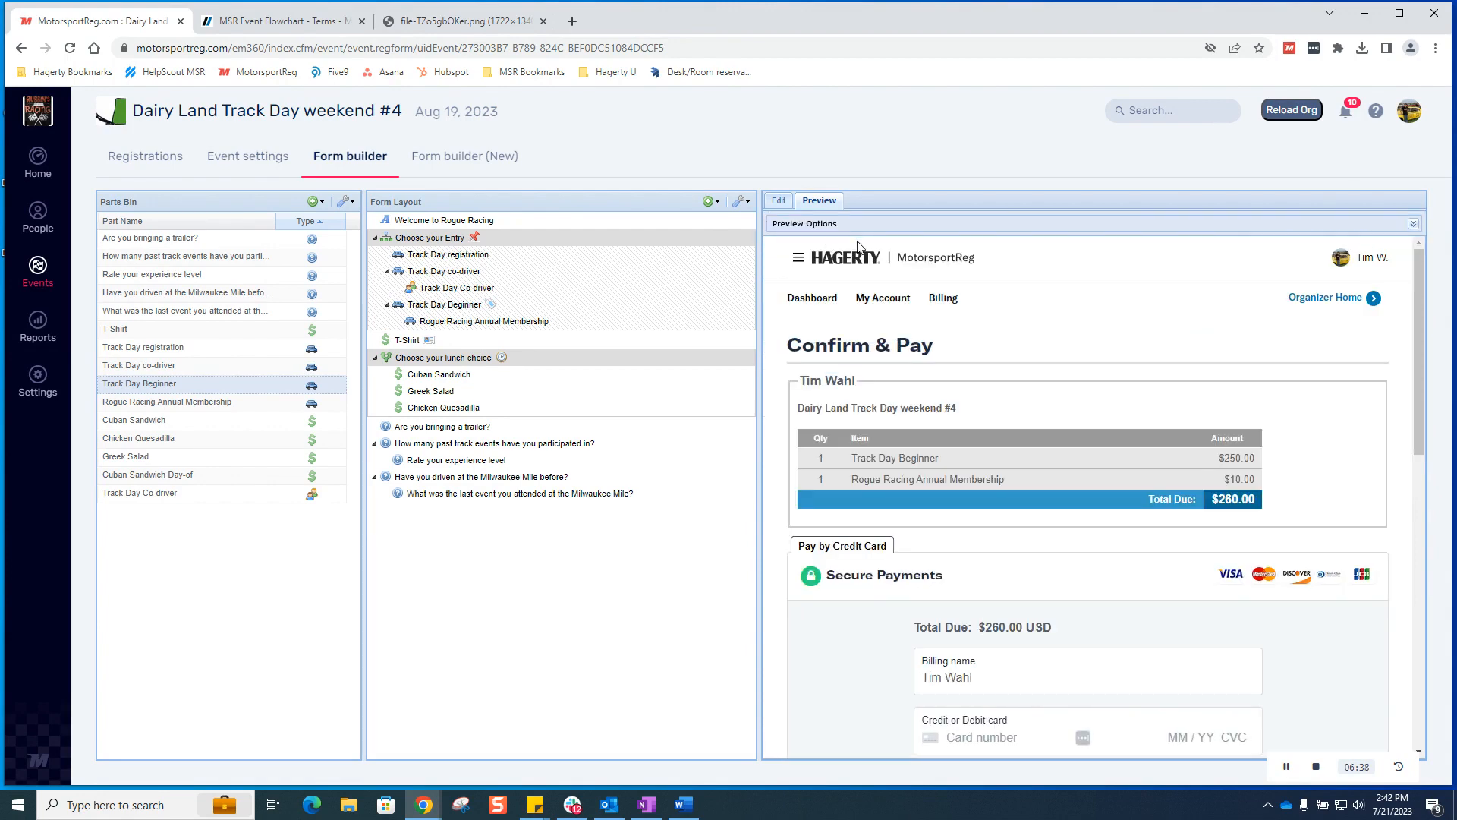